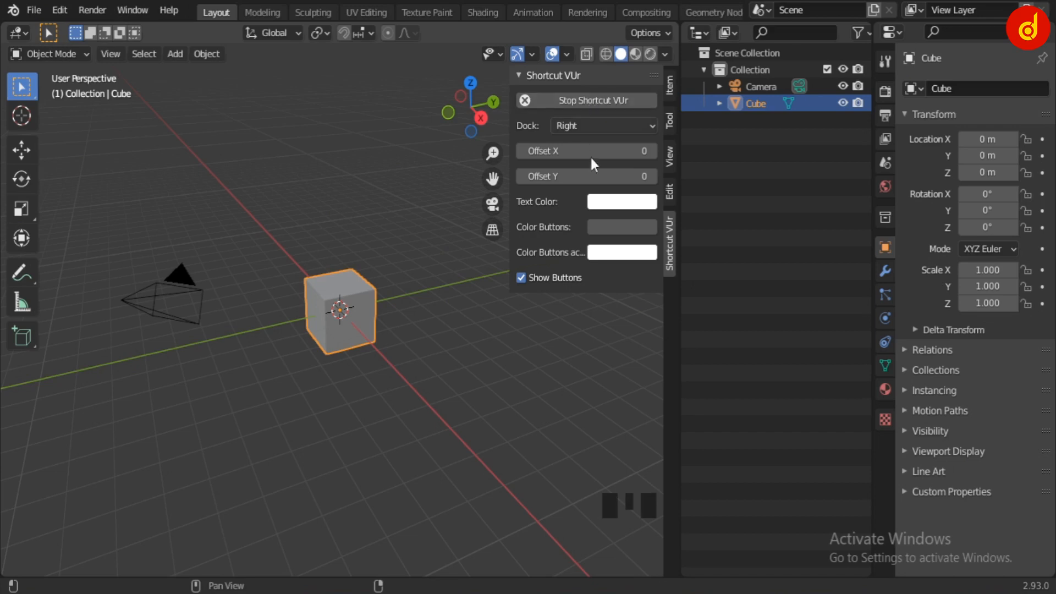
Hide the viewport sidebar and enable the Move object gizmo
{"action": "key", "text": "n"}
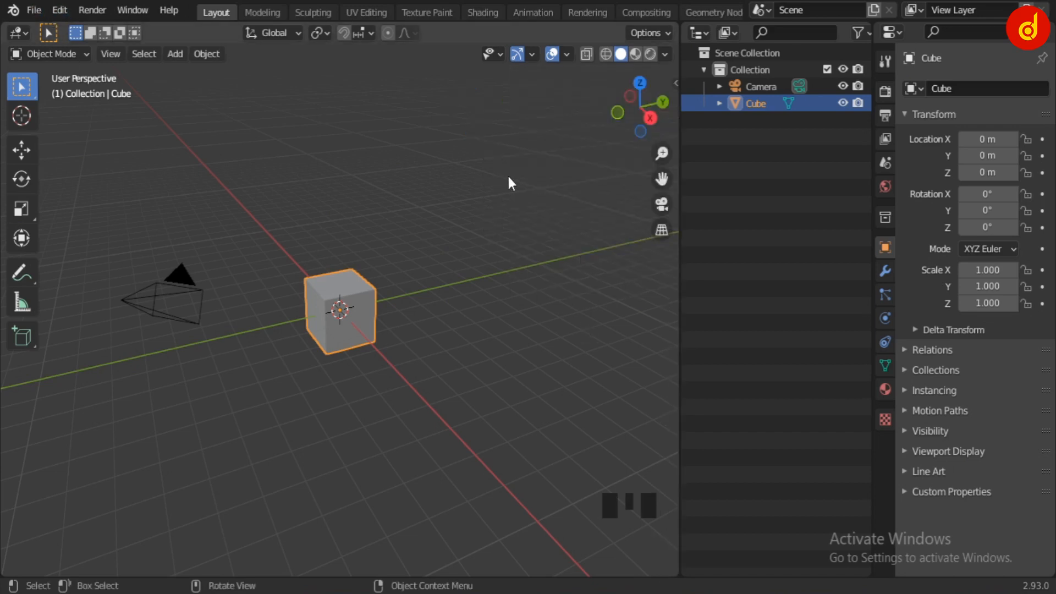
{"action": "left_click", "coordinate": [531, 53]}
{"action": "left_click", "coordinate": [474, 216]}
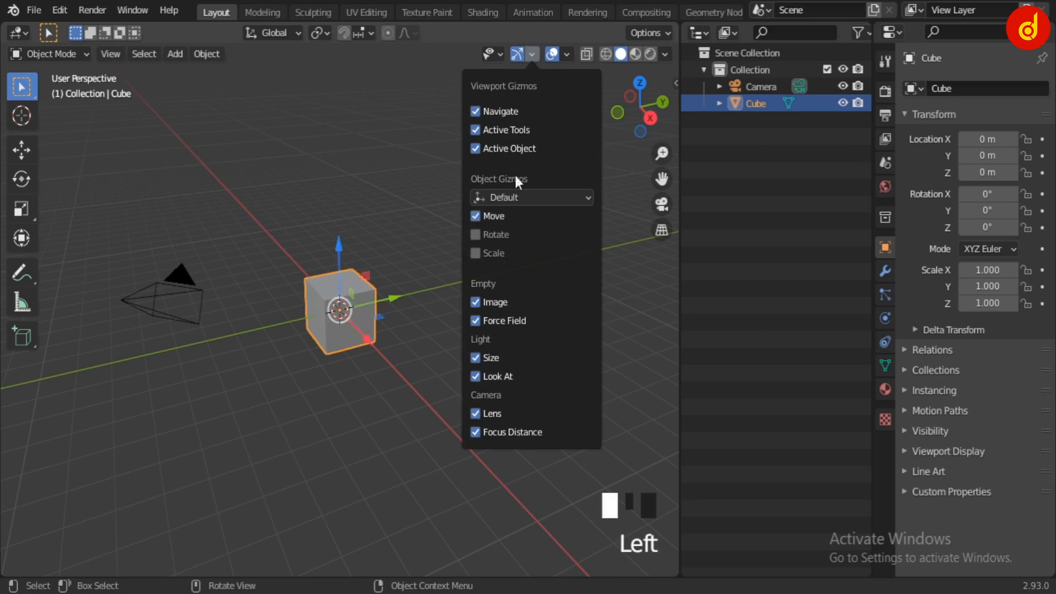
{"action": "left_click", "coordinate": [566, 55]}
{"action": "scroll", "coordinate": [394, 311], "scroll_direction": "up", "scroll_amount": 3}
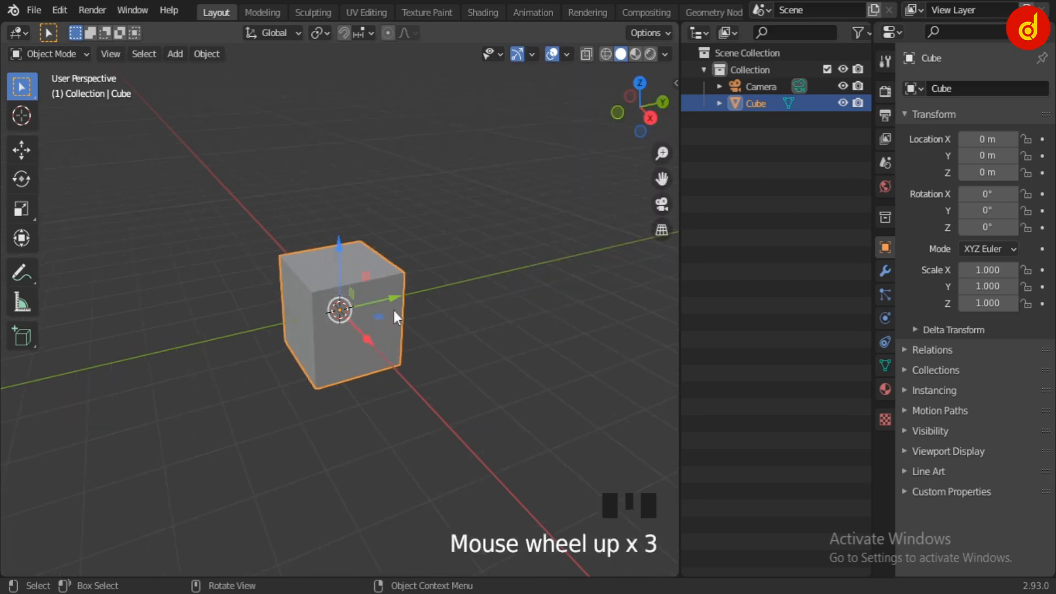
Delete the default cube and add a UV sphere in its place
{"action": "key", "text": "Delete"}
{"action": "key", "text": "shift+a"}
{"action": "mouse_move", "coordinate": [406, 249]}
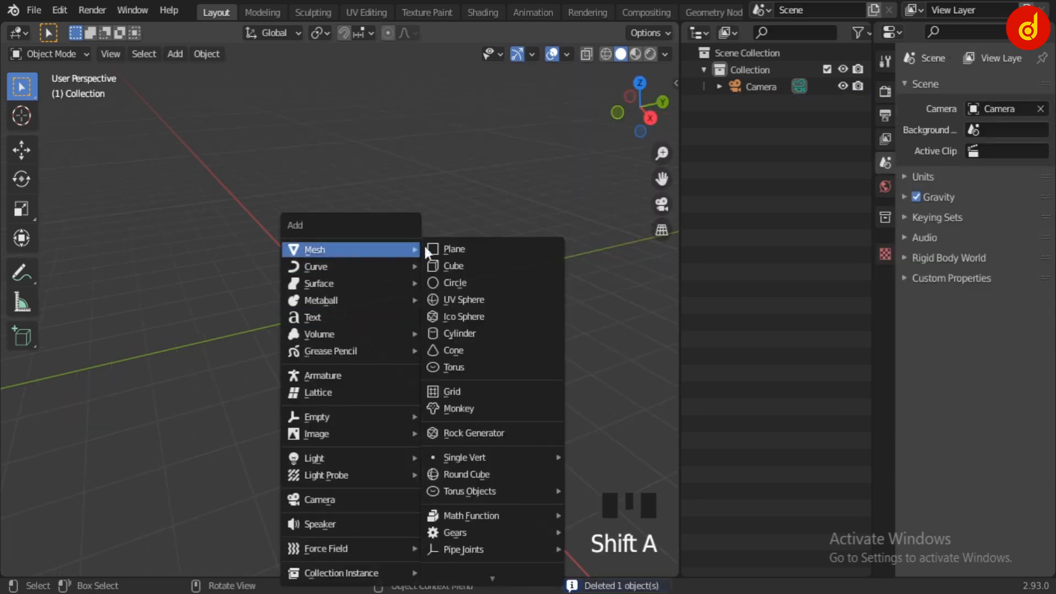
{"action": "left_click", "coordinate": [481, 299]}
{"action": "middle_click_drag", "start_coordinate": [363, 341], "coordinate": [339, 324]}
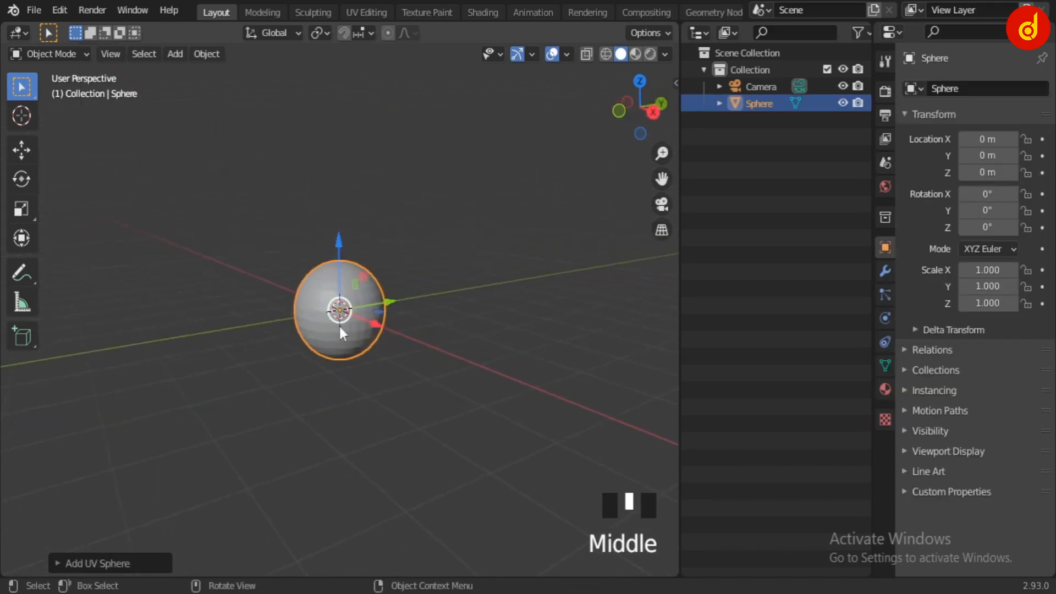
Add a Subdivision Surface modifier with viewport level 2 to the sphere and shade it smooth
{"action": "scroll", "coordinate": [344, 325], "scroll_direction": "up", "scroll_amount": 5}
{"action": "left_click", "coordinate": [883, 269]}
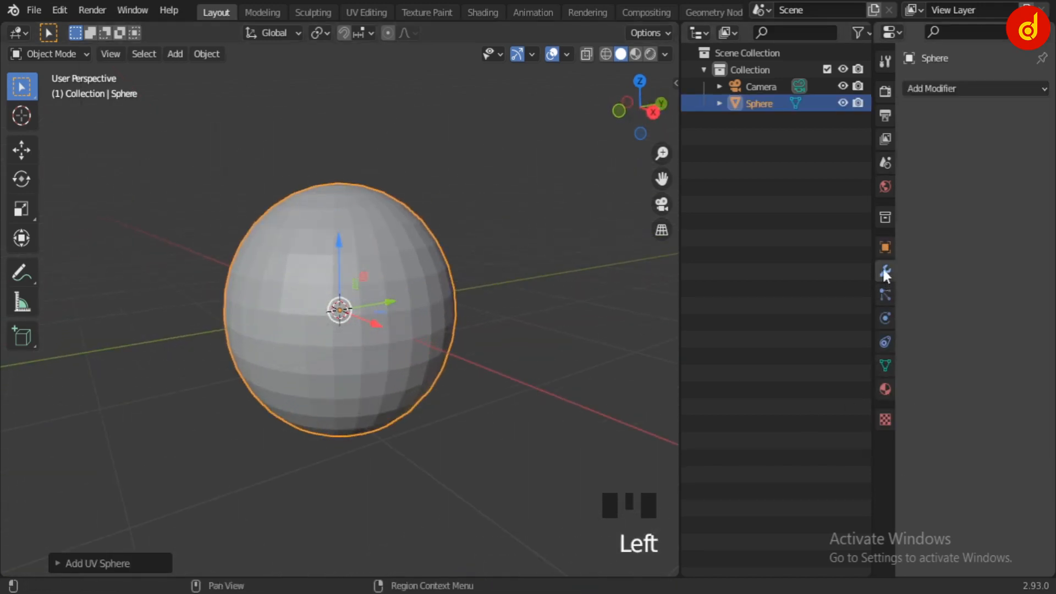
{"action": "left_click", "coordinate": [974, 89]}
{"action": "left_click", "coordinate": [768, 388]}
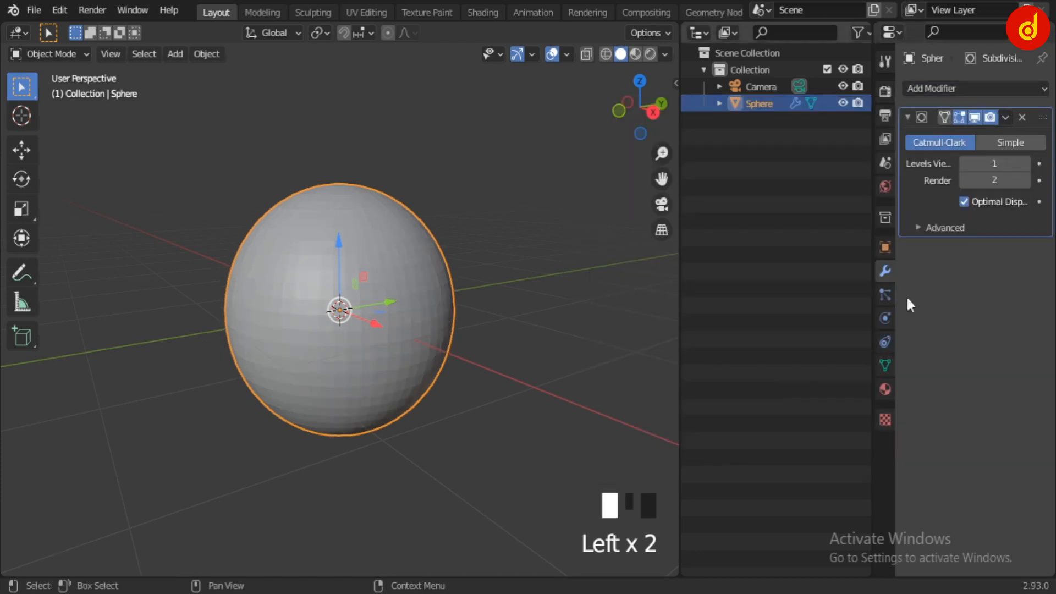
{"action": "right_click", "coordinate": [404, 289]}
{"action": "left_click", "coordinate": [404, 289]}
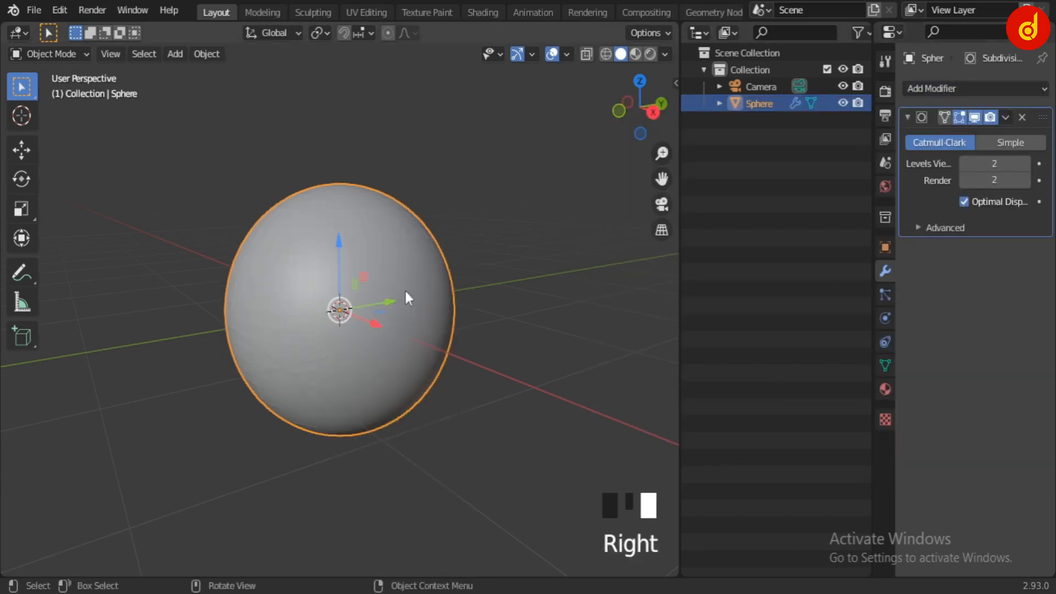
{"action": "left_click", "coordinate": [472, 319]}
{"action": "left_click", "coordinate": [428, 299]}
Switch to the Shading workspace and merge the node editor and image editor areas into the viewport and file browser above them
{"action": "left_click", "coordinate": [482, 12]}
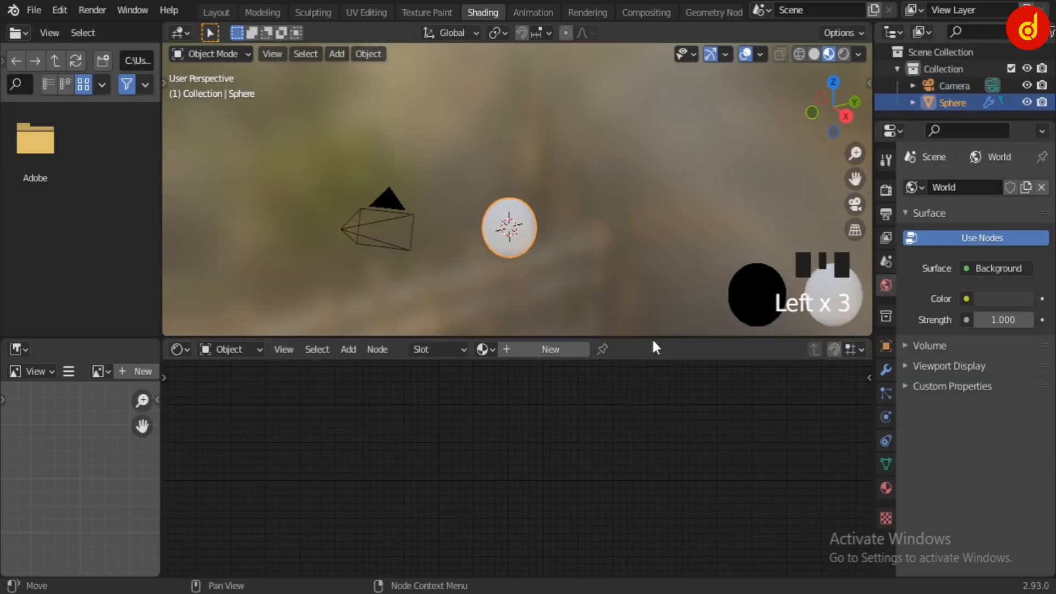
{"action": "right_click", "coordinate": [653, 337]}
{"action": "left_click", "coordinate": [578, 378]}
{"action": "left_click", "coordinate": [605, 438]}
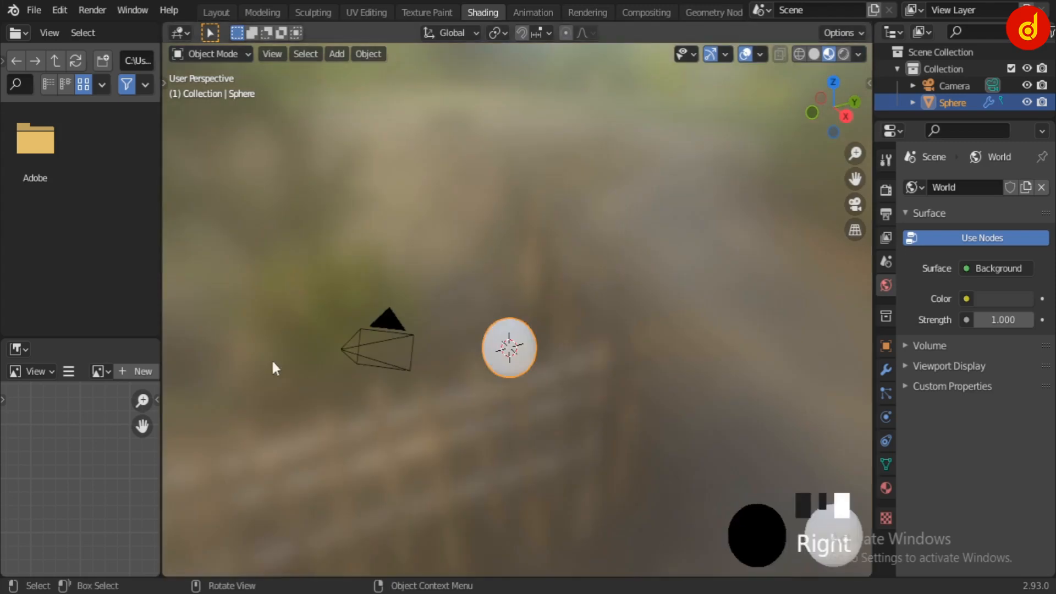
{"action": "right_click", "coordinate": [122, 335]}
{"action": "left_click", "coordinate": [121, 337]}
{"action": "left_click", "coordinate": [122, 393]}
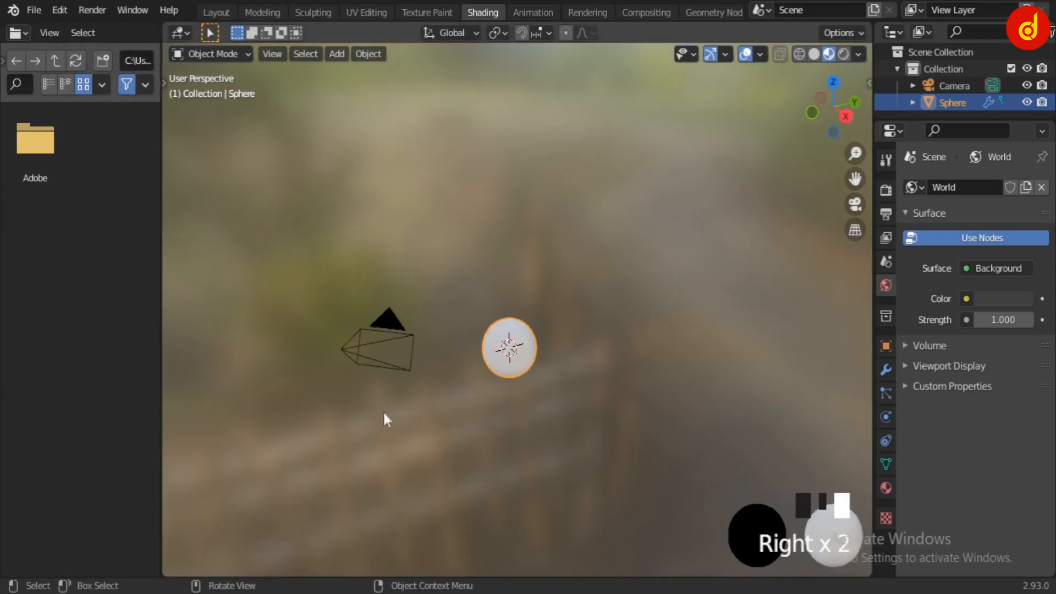
Widen the file browser area to over half the window, frame the sphere in the viewport, and turn the file browser into a Shader Editor
{"action": "left_click_drag", "start_coordinate": [159, 361], "coordinate": [552, 367]}
{"action": "key", "text": "KP_Decimal"}
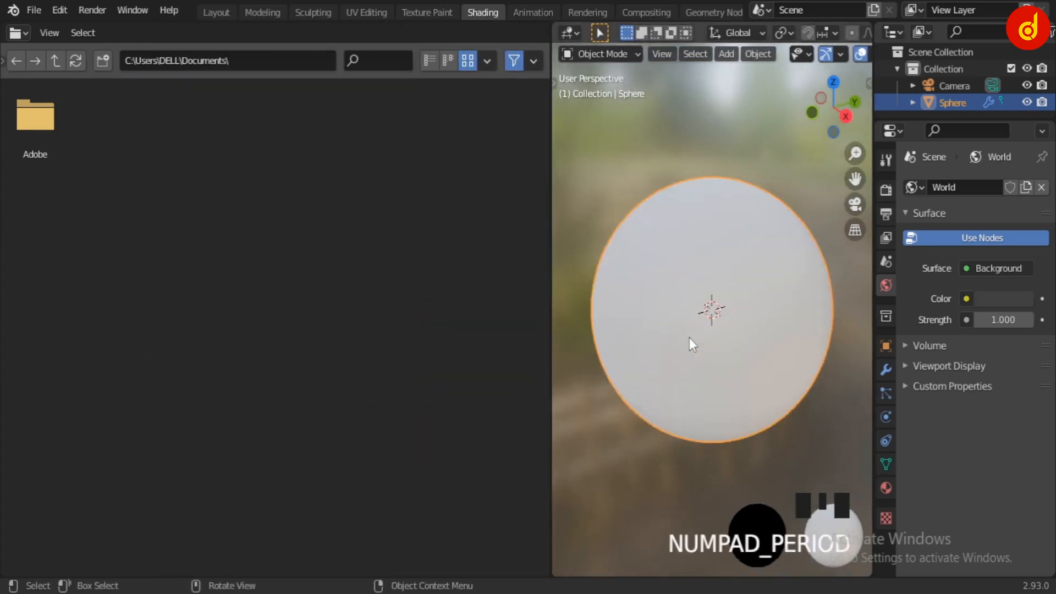
{"action": "middle_click_drag", "start_coordinate": [690, 339], "coordinate": [769, 364]}
{"action": "left_click", "coordinate": [15, 33]}
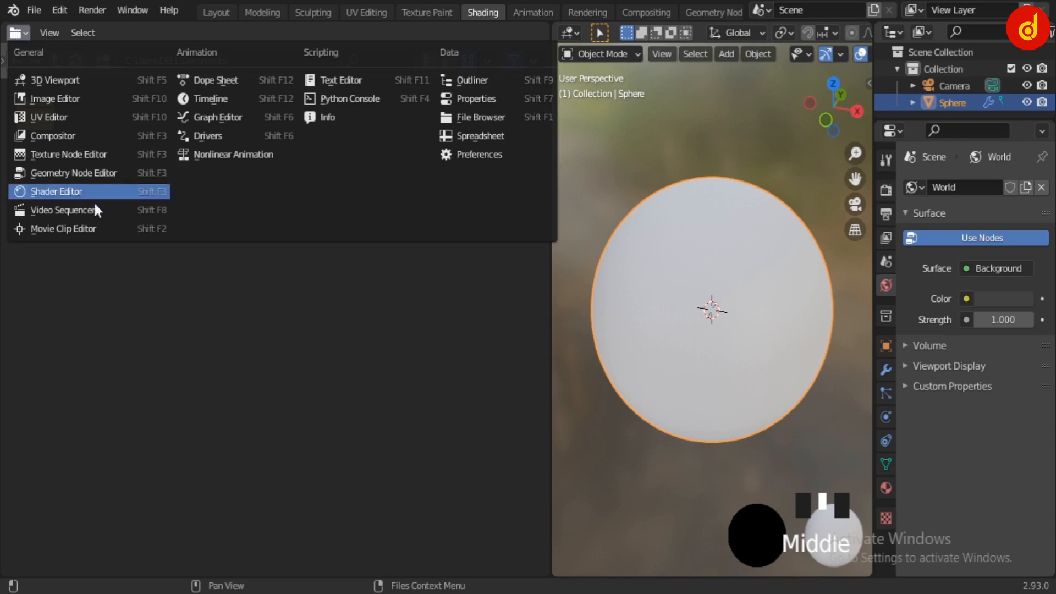
{"action": "left_click", "coordinate": [75, 193]}
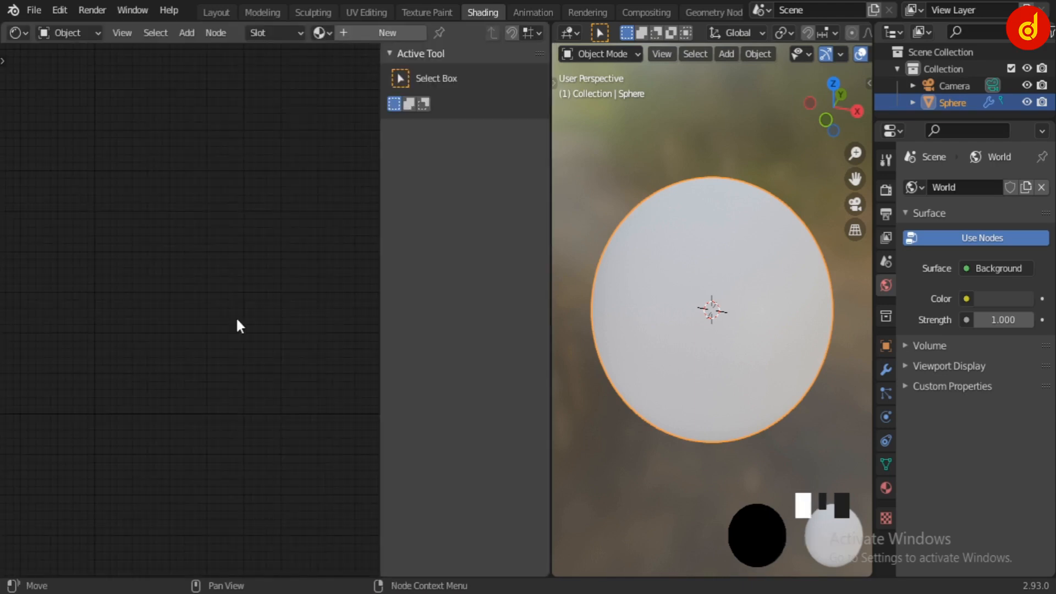
Create a new material on the sphere and hide the Shader Editor's sidebar
{"action": "key", "text": "n"}
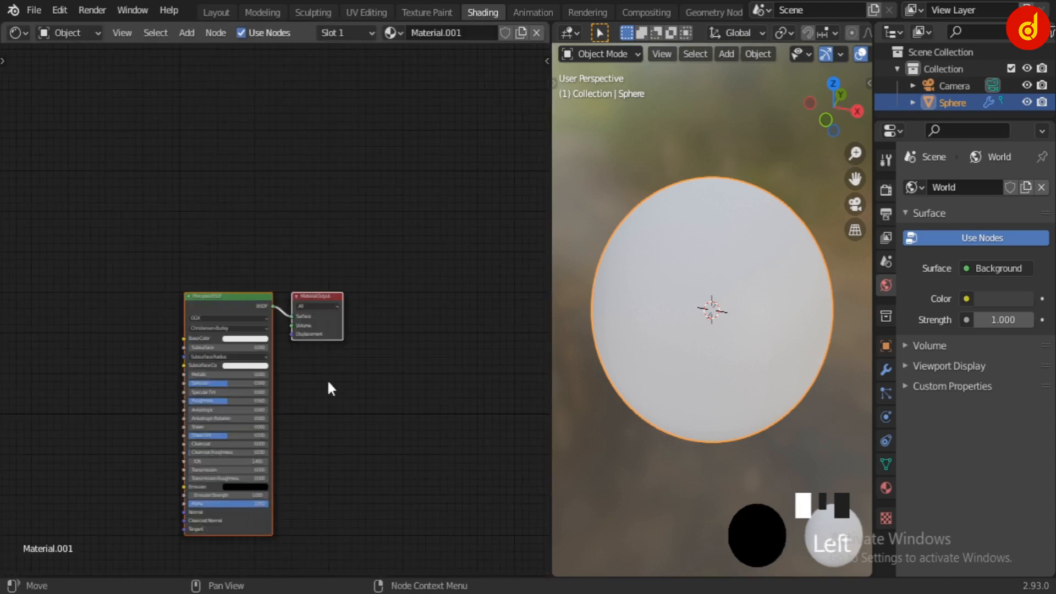
{"action": "scroll", "coordinate": [354, 298], "scroll_direction": "up", "scroll_amount": 6}
{"action": "middle_click_drag", "start_coordinate": [327, 380], "coordinate": [383, 290]}
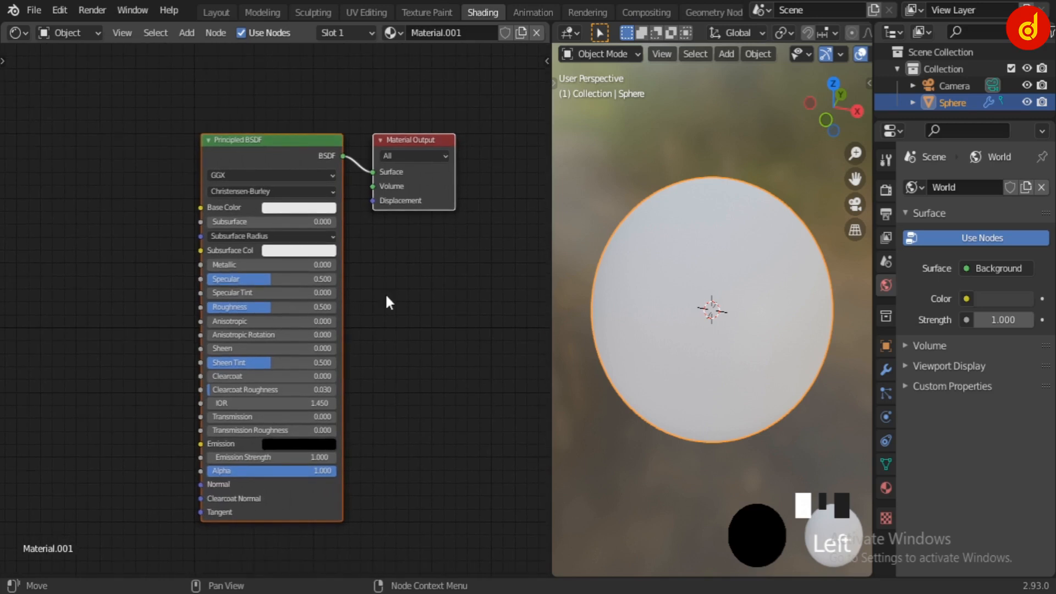
Switch the viewport to Rendered shading and set the render engine to Cycles
{"action": "left_click", "coordinate": [966, 299]}
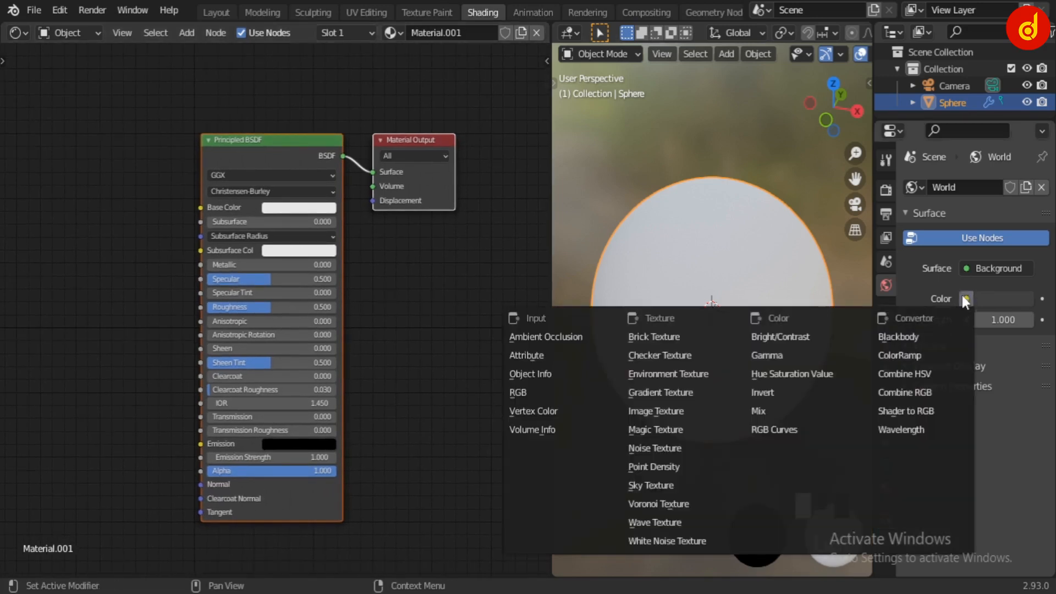
{"action": "scroll", "coordinate": [842, 52], "scroll_direction": "down", "scroll_amount": 4}
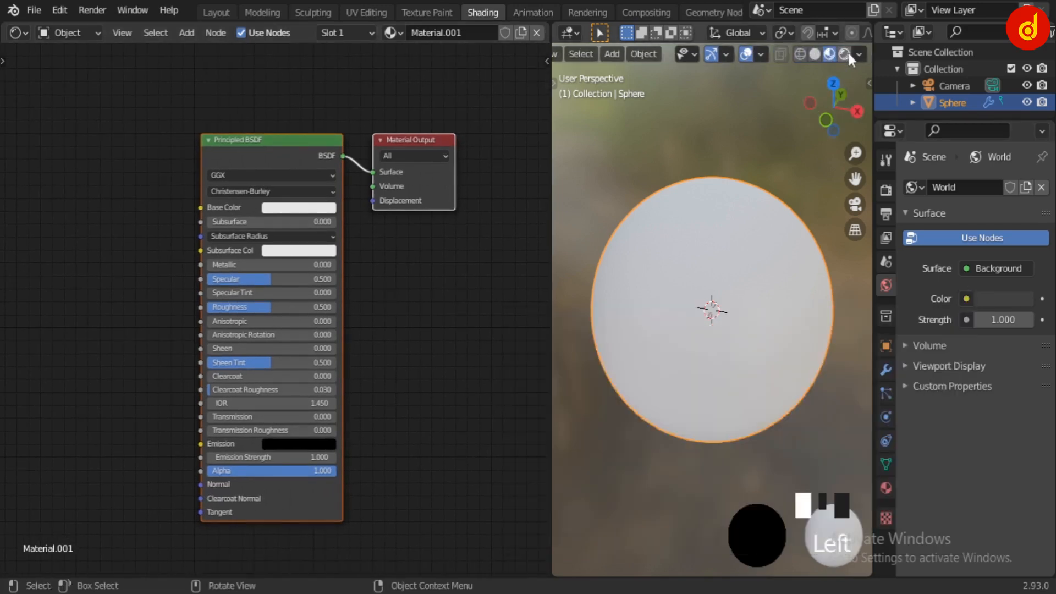
{"action": "left_click", "coordinate": [845, 54]}
{"action": "left_click", "coordinate": [886, 189]}
{"action": "left_click", "coordinate": [991, 187]}
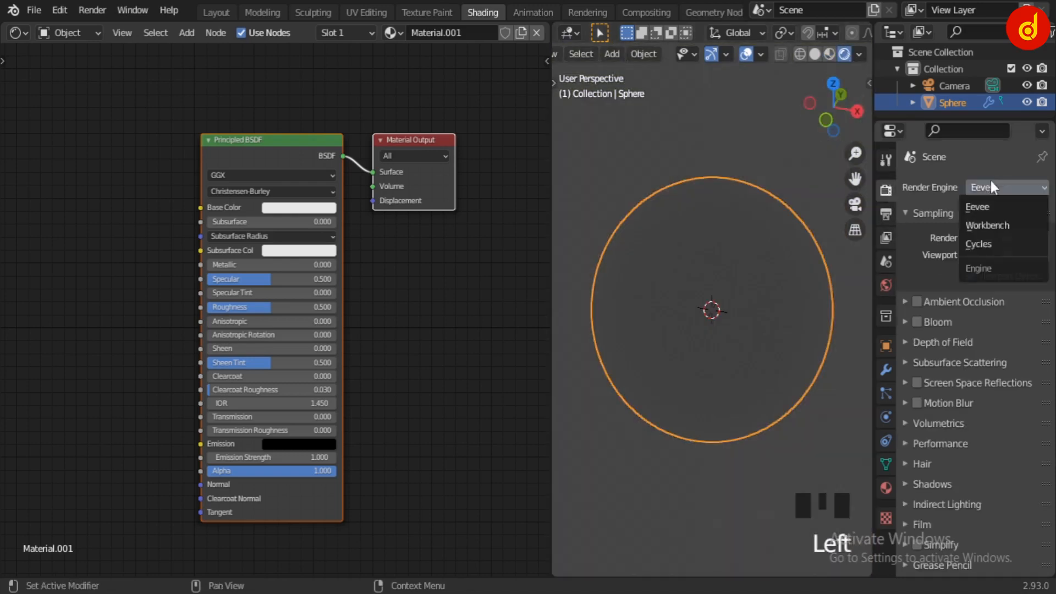
{"action": "left_click", "coordinate": [995, 245]}
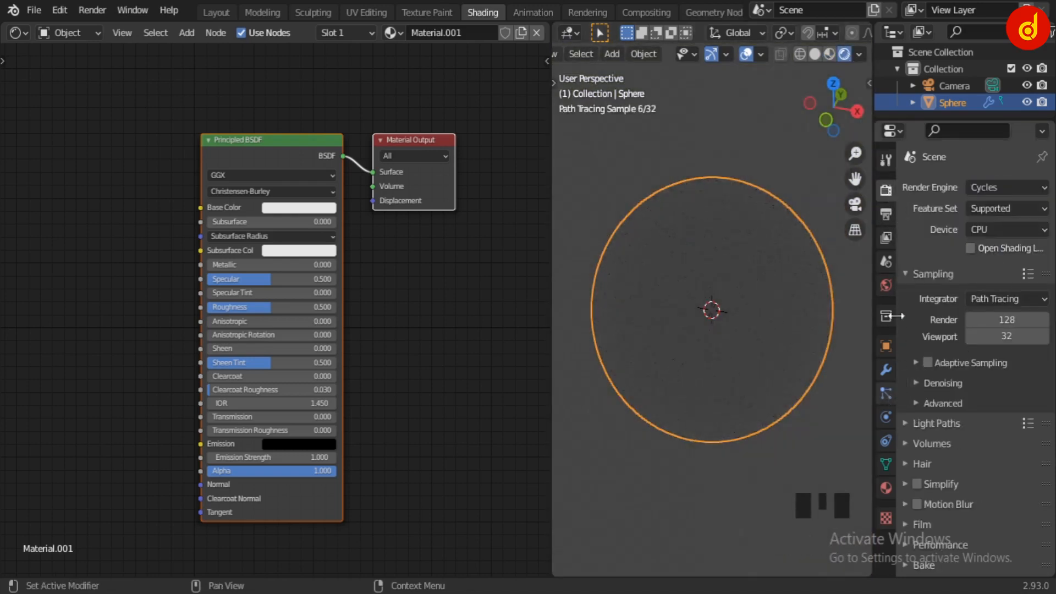
Assign an Environment Texture to the world color and load balcony_4k.hdr from the Outdoor folder
{"action": "left_click", "coordinate": [886, 285]}
{"action": "left_click", "coordinate": [967, 289]}
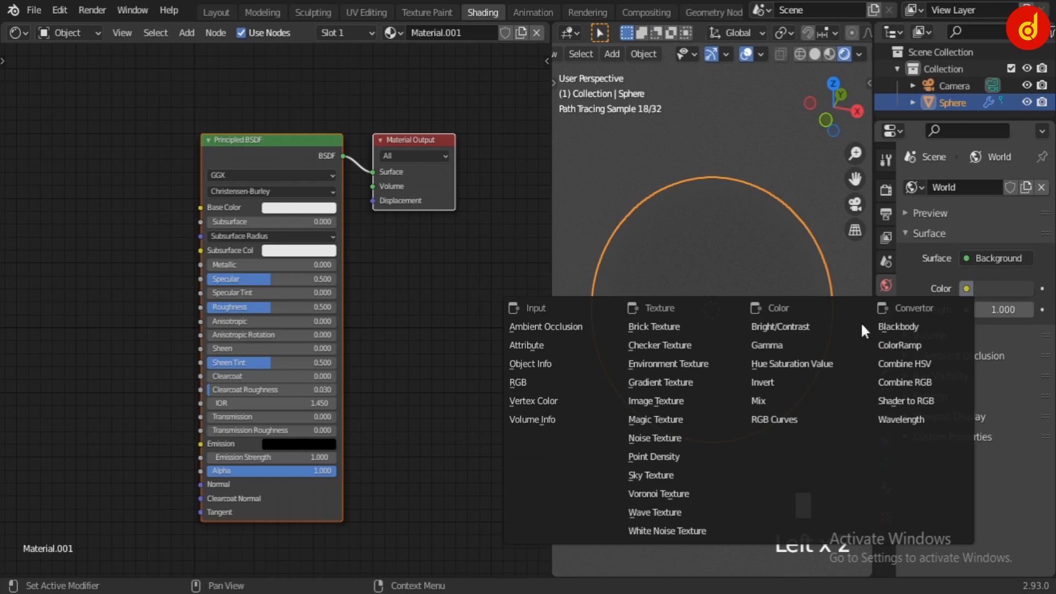
{"action": "left_click", "coordinate": [695, 365]}
{"action": "left_click", "coordinate": [1014, 309]}
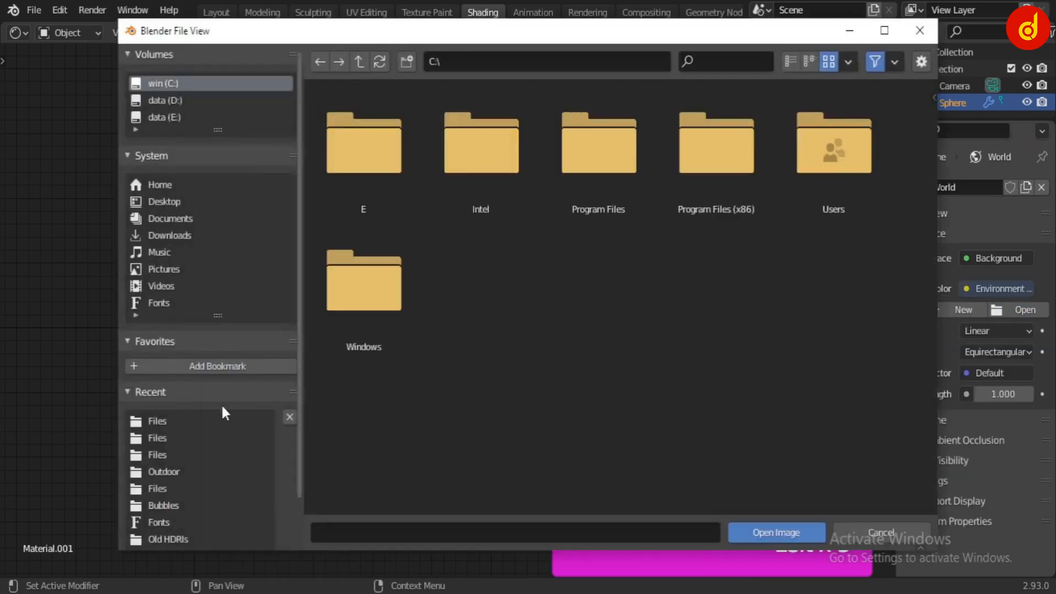
{"action": "left_click", "coordinate": [164, 470]}
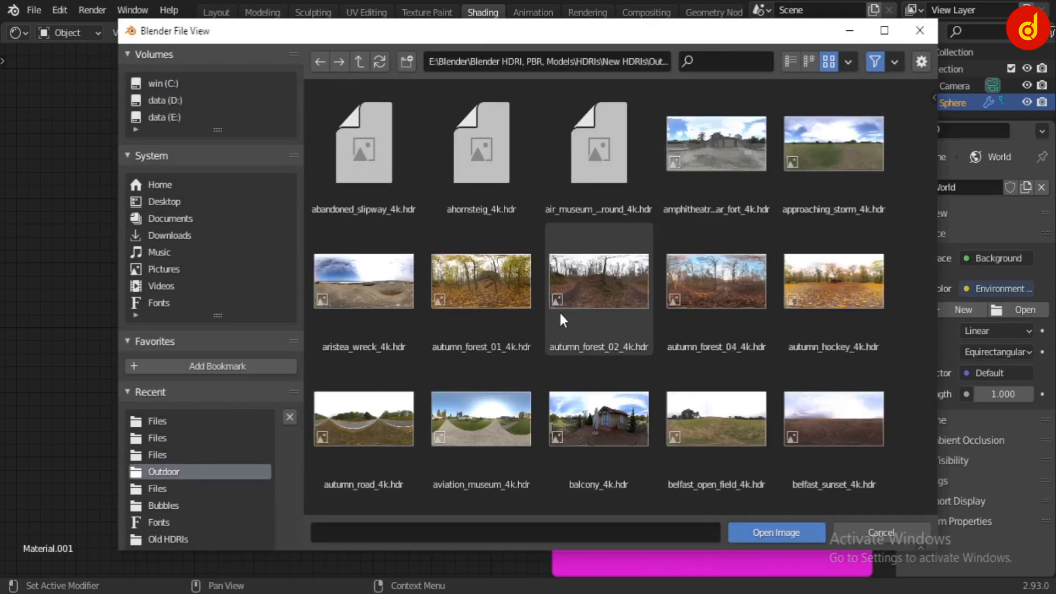
{"action": "scroll", "coordinate": [560, 312], "scroll_direction": "down", "scroll_amount": 5}
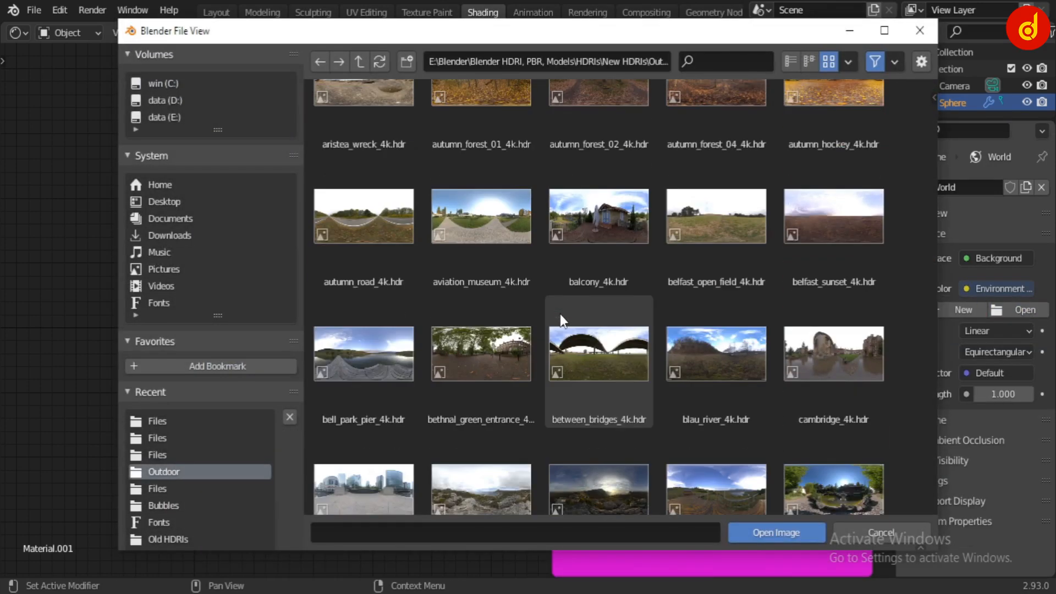
{"action": "left_click", "coordinate": [584, 289]}
{"action": "left_click", "coordinate": [780, 535]}
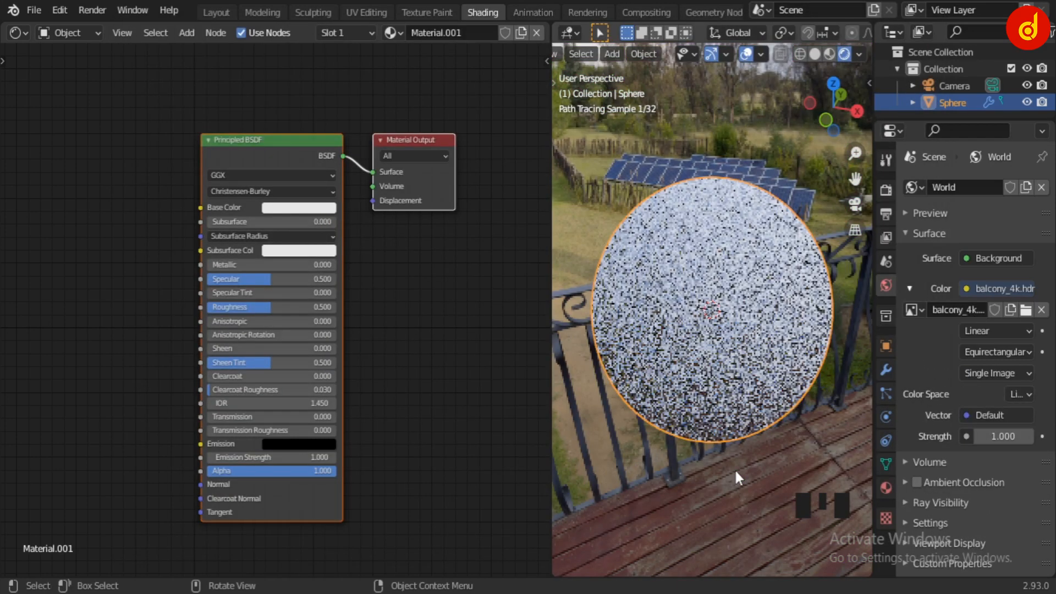
Delete the Principled BSDF node from the sphere's material
{"action": "scroll", "coordinate": [702, 431], "scroll_direction": "down", "scroll_amount": 3}
{"action": "middle_click_drag", "start_coordinate": [703, 435], "coordinate": [811, 364]}
{"action": "scroll", "coordinate": [787, 413], "scroll_direction": "up", "scroll_amount": 3}
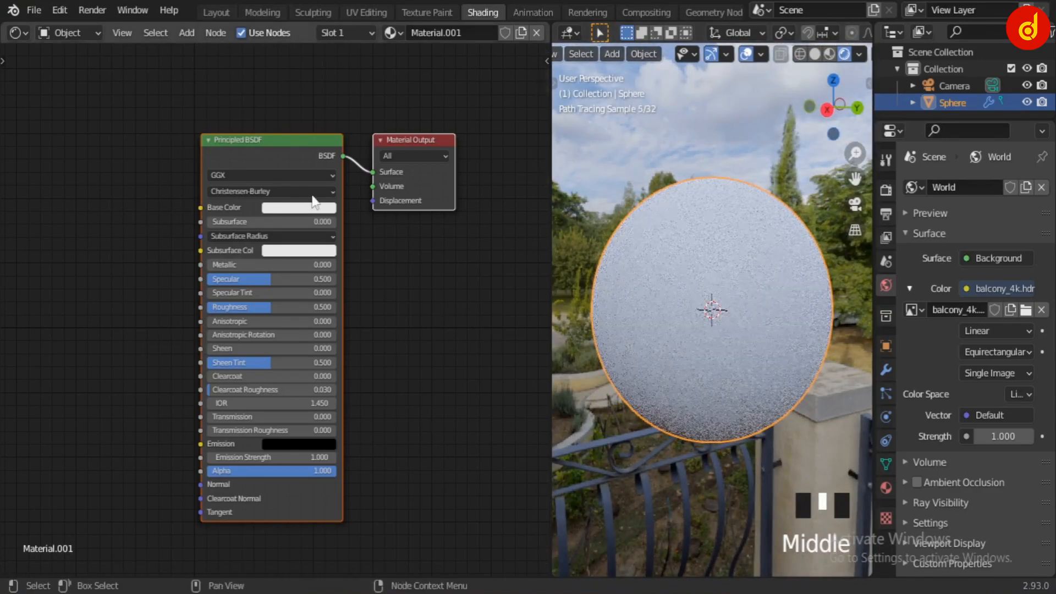
{"action": "left_click", "coordinate": [287, 152]}
{"action": "left_click", "coordinate": [286, 152]}
{"action": "key", "text": "Delete"}
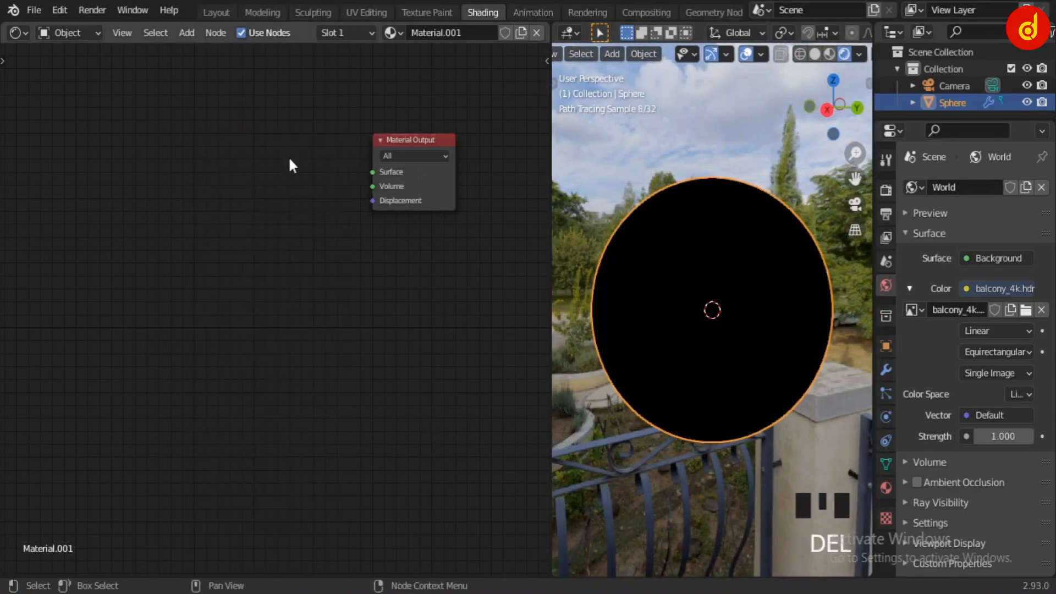
Add a Transparent BSDF node and connect it to the Surface input of the Material Output
{"action": "scroll", "coordinate": [252, 160], "scroll_direction": "up", "scroll_amount": 2}
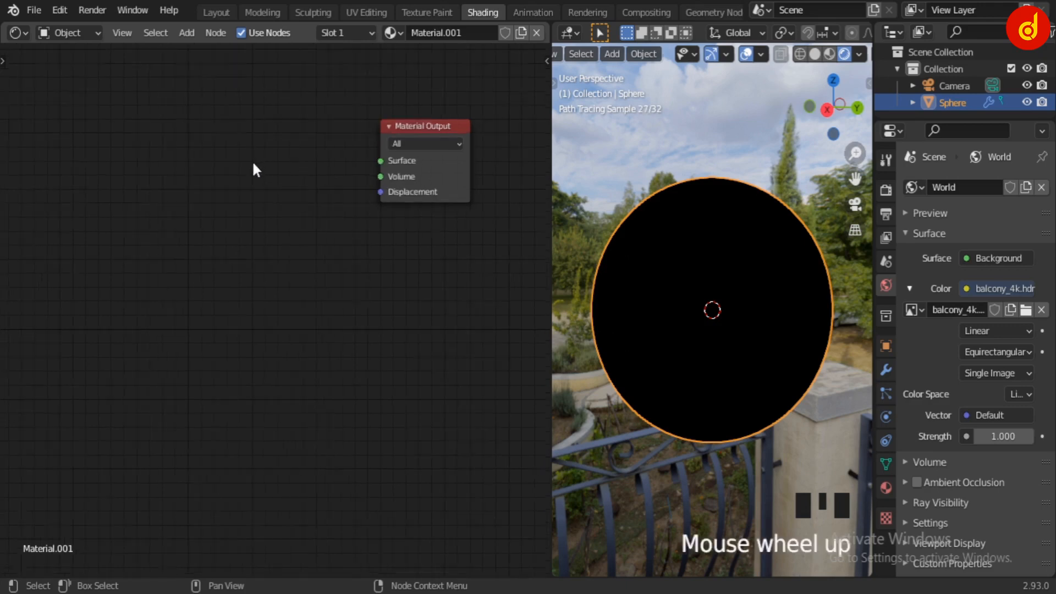
{"action": "middle_click_drag", "start_coordinate": [251, 160], "coordinate": [203, 270]}
{"action": "key", "text": "shift+a"}
{"action": "left_click", "coordinate": [205, 268]}
{"action": "type", "text": "tr"}
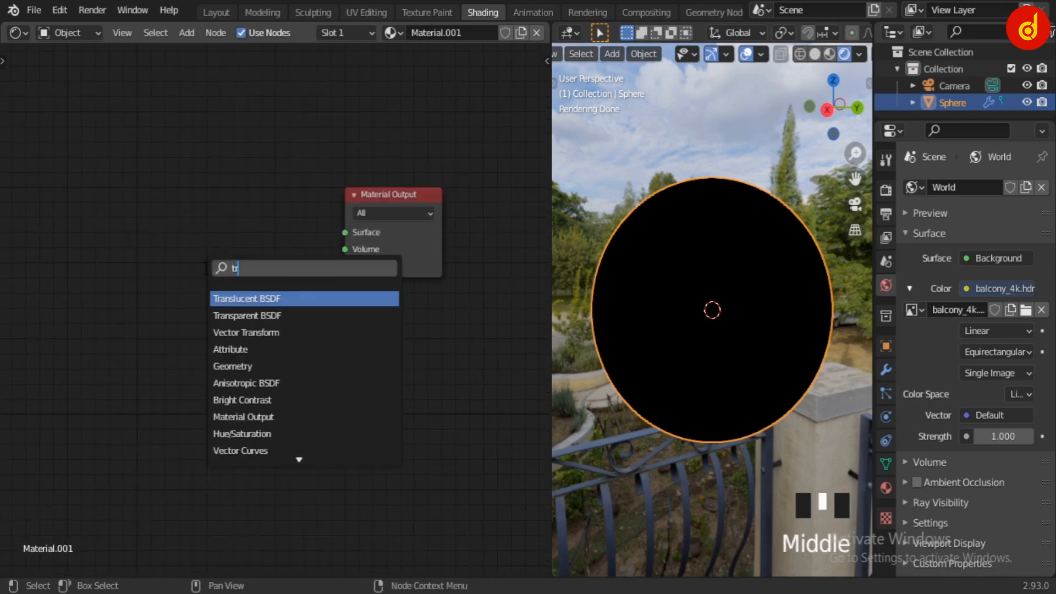
{"action": "key", "text": "Return"}
{"action": "left_click", "coordinate": [168, 223]}
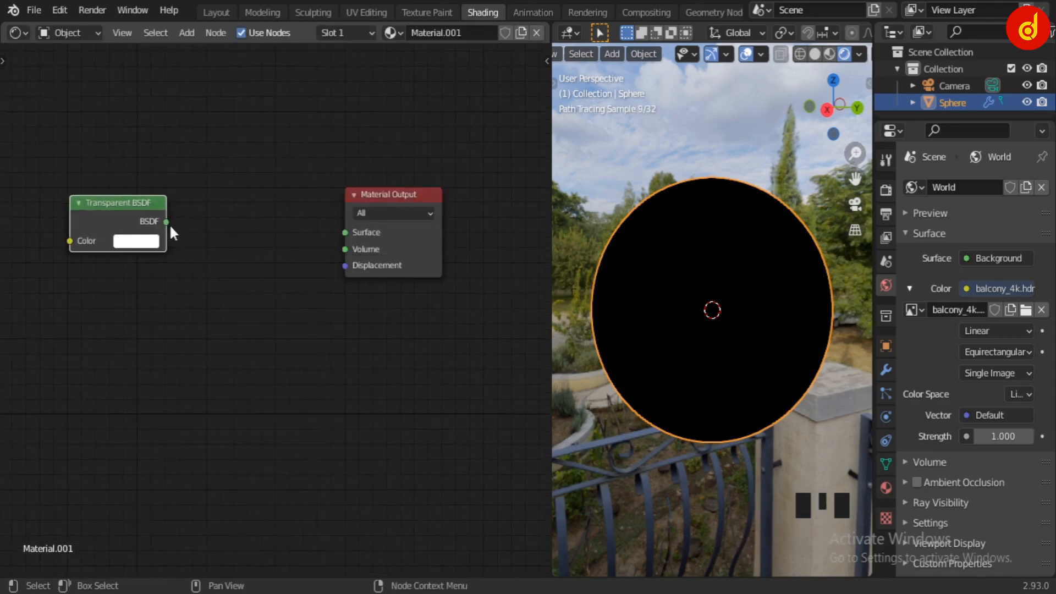
{"action": "left_click_drag", "start_coordinate": [166, 222], "coordinate": [355, 233]}
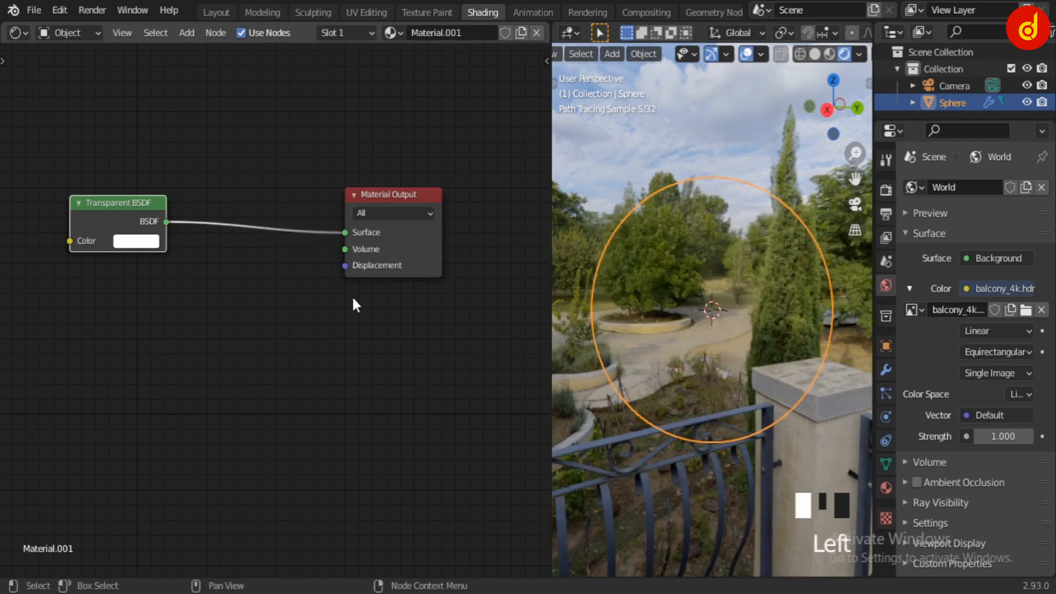
Insert a Mix Shader node on the link between the Transparent BSDF and the Material Output
{"action": "middle_click_drag", "start_coordinate": [715, 421], "coordinate": [418, 333]}
{"action": "scroll", "coordinate": [168, 297], "scroll_direction": "up", "scroll_amount": 2}
{"action": "key", "text": "shift+a"}
{"action": "left_click", "coordinate": [169, 297]}
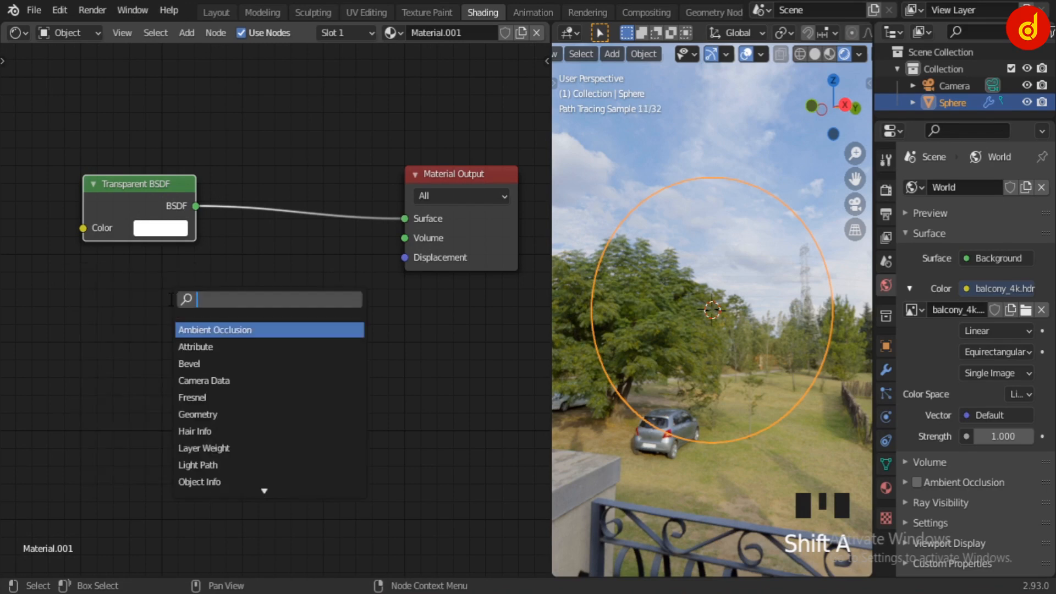
{"action": "type", "text": "mix"}
{"action": "key", "text": "Return"}
{"action": "left_click", "coordinate": [299, 245]}
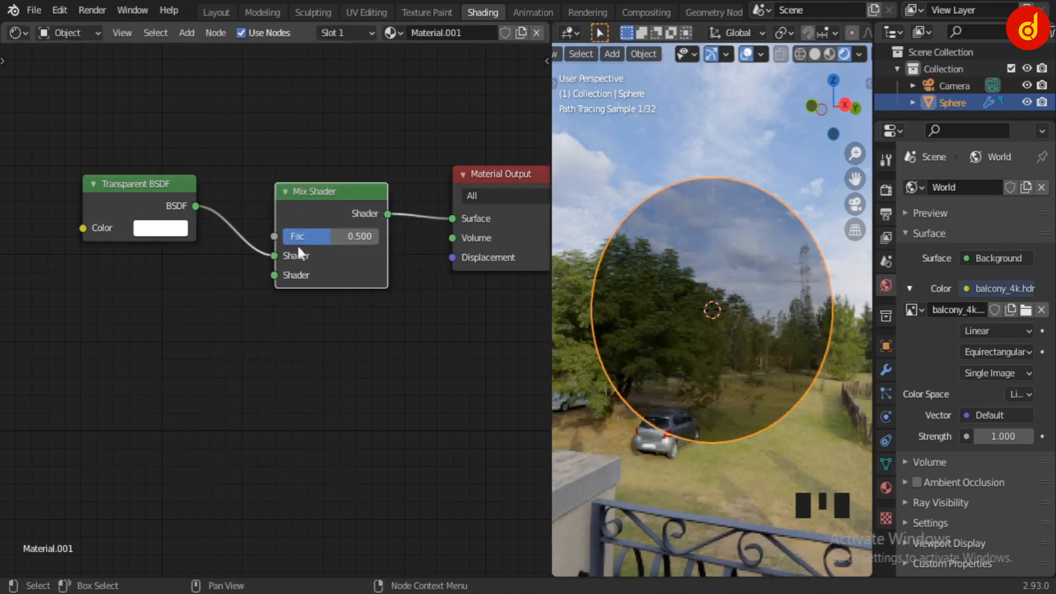
Add a Glossy BSDF node below the Transparent BSDF and connect it to the Mix Shader's second Shader input
{"action": "left_click", "coordinate": [142, 314]}
{"action": "key", "text": "shift+a"}
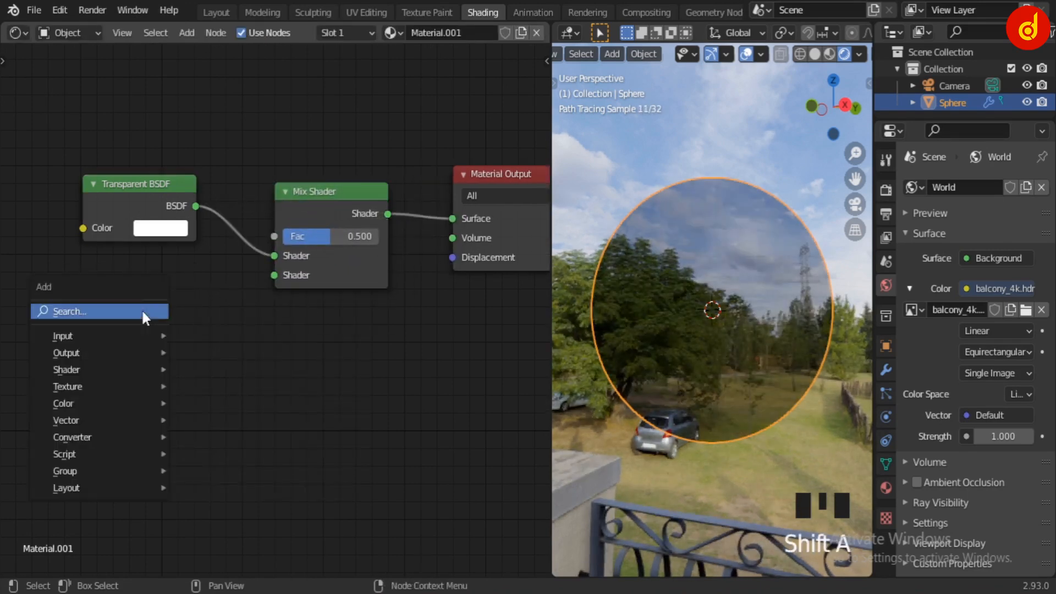
{"action": "left_click", "coordinate": [141, 309]}
{"action": "type", "text": "glo"}
{"action": "key", "text": "Return"}
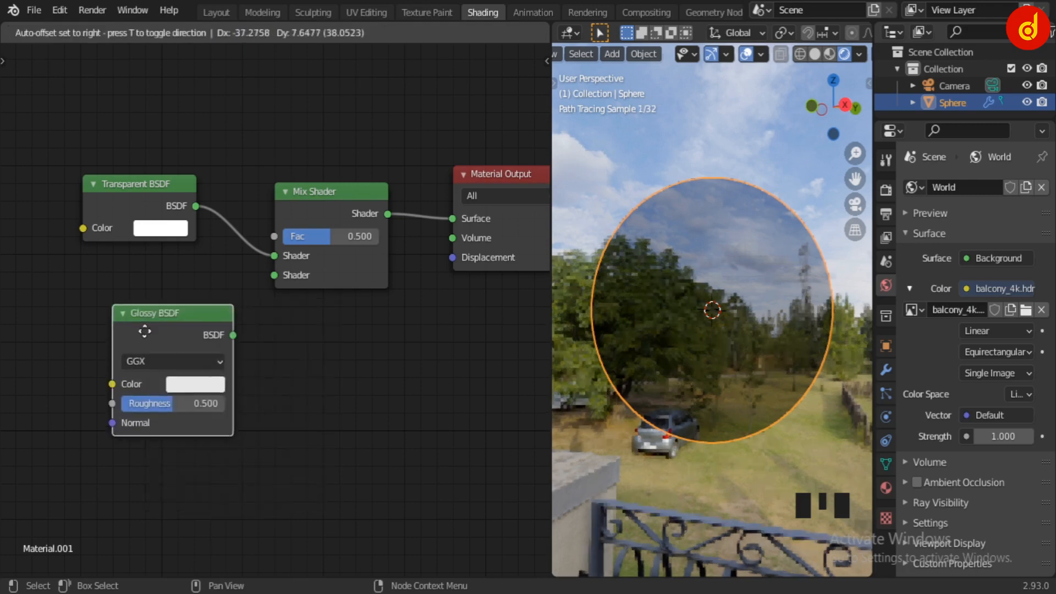
{"action": "left_click", "coordinate": [163, 326]}
{"action": "left_click_drag", "start_coordinate": [195, 321], "coordinate": [274, 275]}
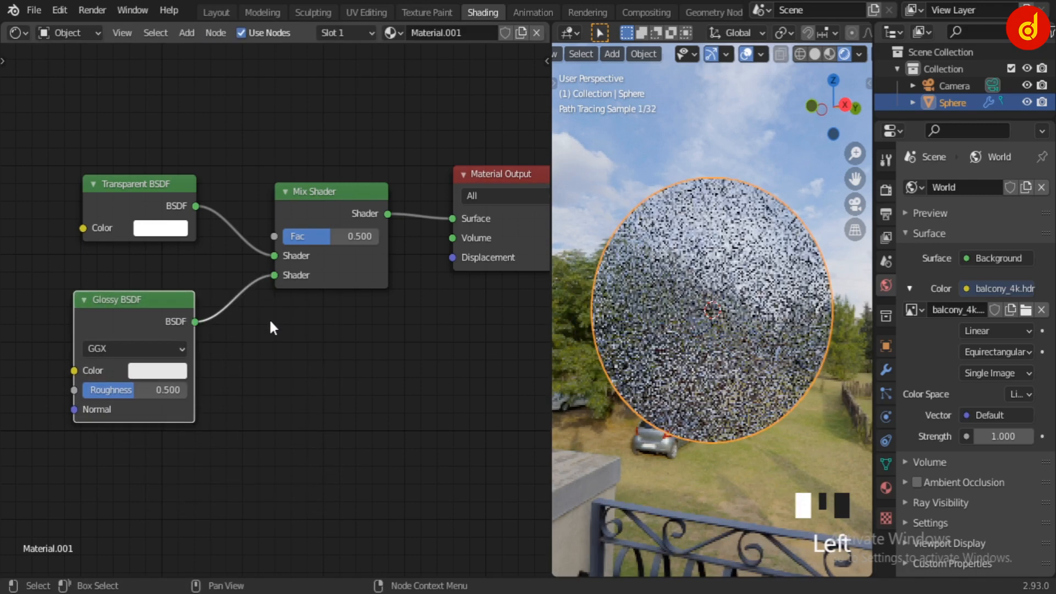
Set the Glossy BSDF's roughness to 0.046
{"action": "middle_click_drag", "start_coordinate": [254, 359], "coordinate": [387, 285]}
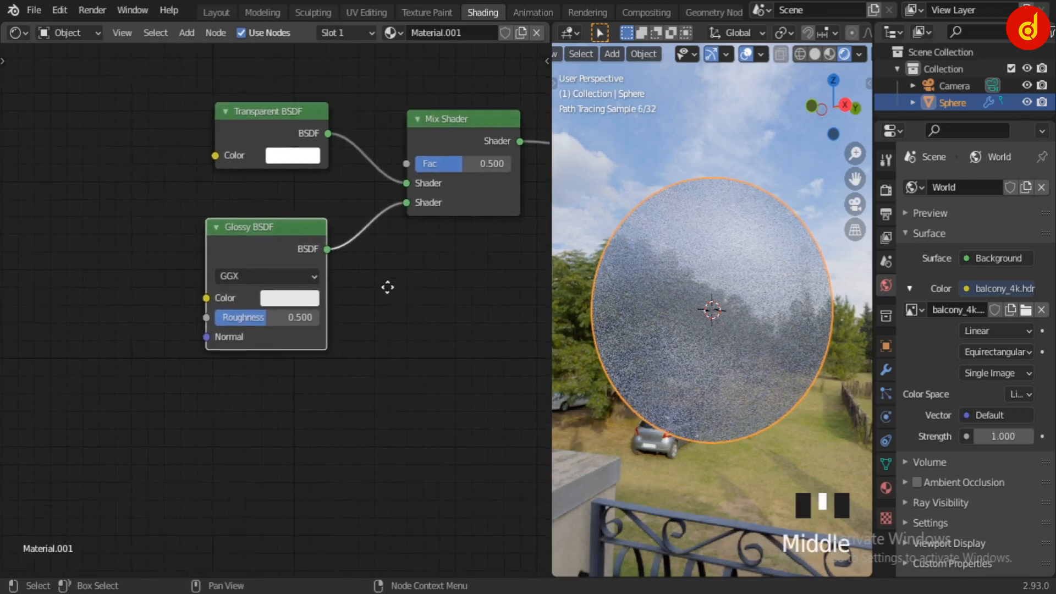
{"action": "scroll", "coordinate": [383, 305], "scroll_direction": "up", "scroll_amount": 1}
{"action": "scroll", "coordinate": [383, 306], "scroll_direction": "up", "scroll_amount": 3}
{"action": "left_click_drag", "start_coordinate": [288, 333], "coordinate": [193, 333]}
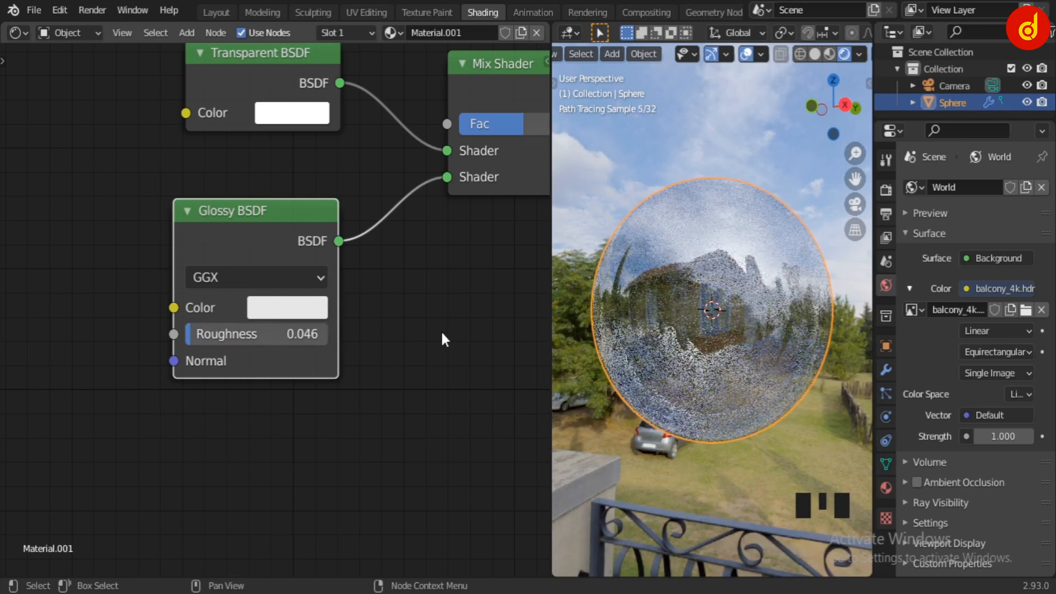
{"action": "middle_click_drag", "start_coordinate": [400, 328], "coordinate": [396, 427]}
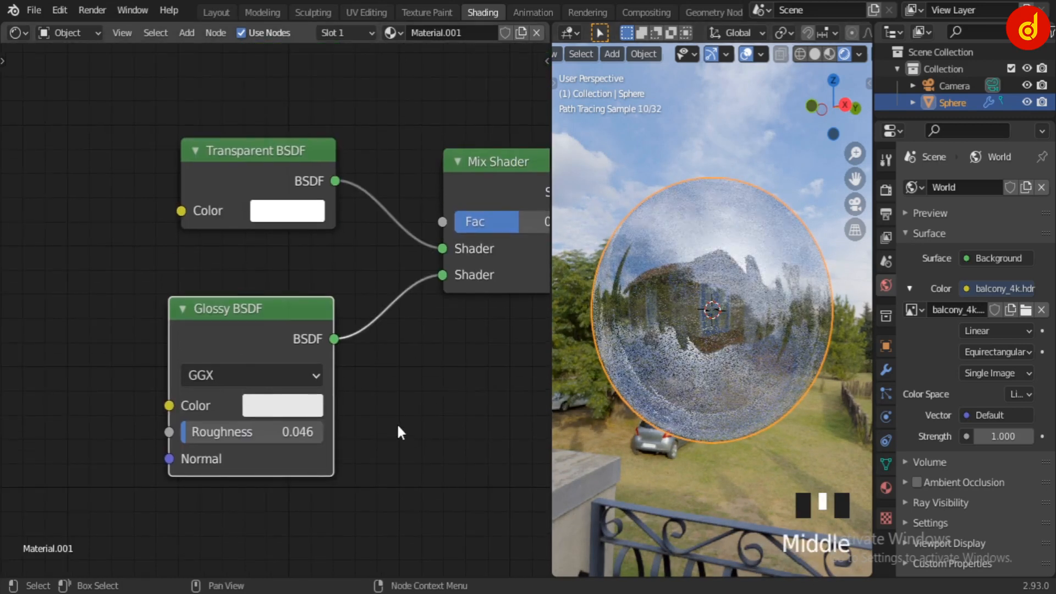
Add a Noise Texture node ahead of the Transparent BSDF
{"action": "middle_click_drag", "start_coordinate": [141, 266], "coordinate": [146, 301]}
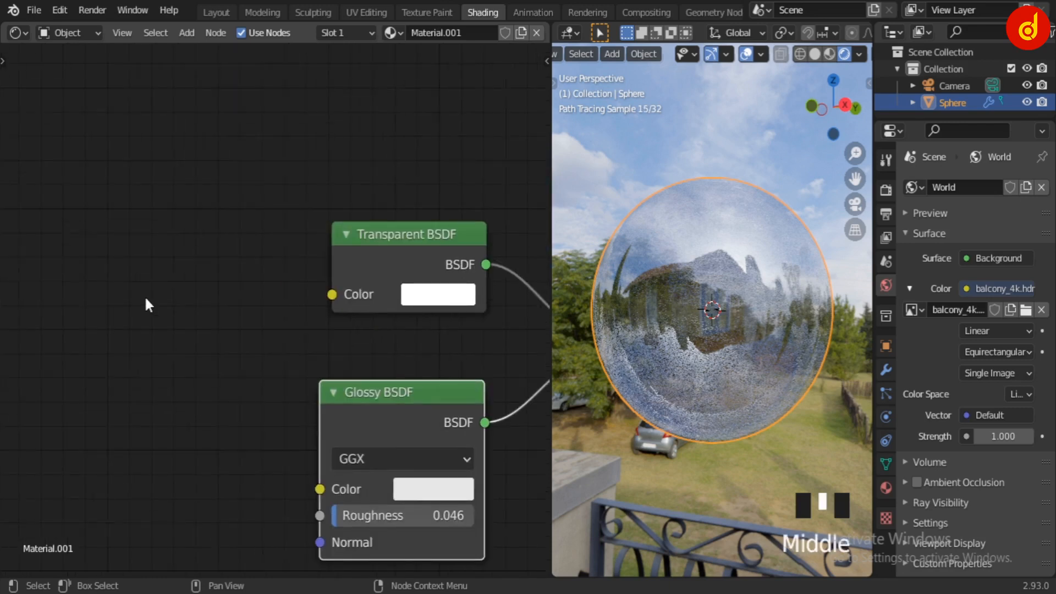
{"action": "scroll", "coordinate": [146, 301], "scroll_direction": "down", "scroll_amount": 1}
{"action": "scroll", "coordinate": [145, 299], "scroll_direction": "down", "scroll_amount": 1}
{"action": "left_click", "coordinate": [135, 301]}
{"action": "key", "text": "shift+a"}
{"action": "left_click", "coordinate": [135, 299]}
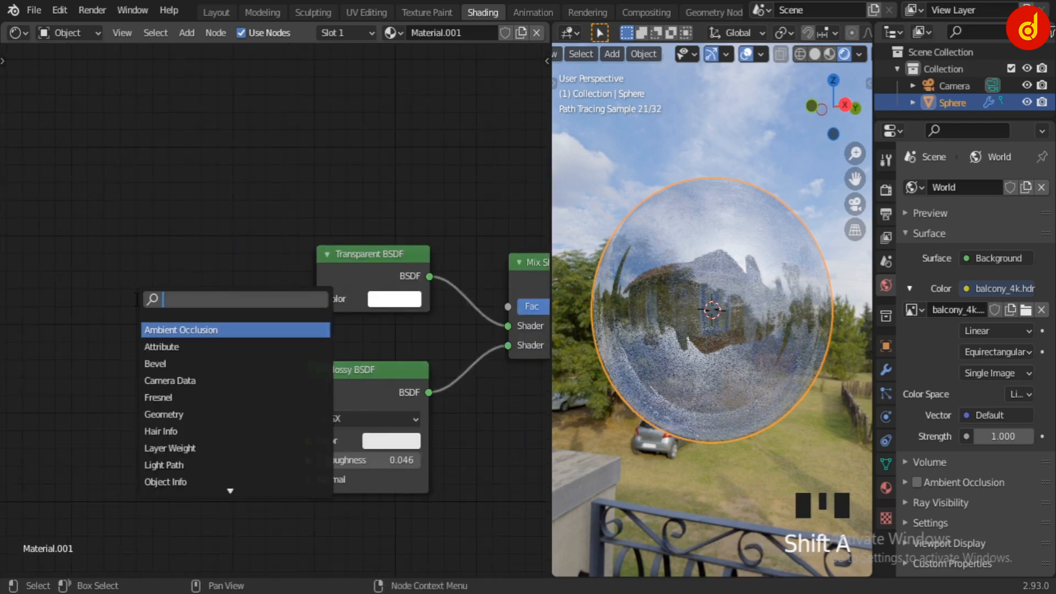
{"action": "type", "text": "noi"}
{"action": "key", "text": "Down"}
{"action": "key", "text": "Return"}
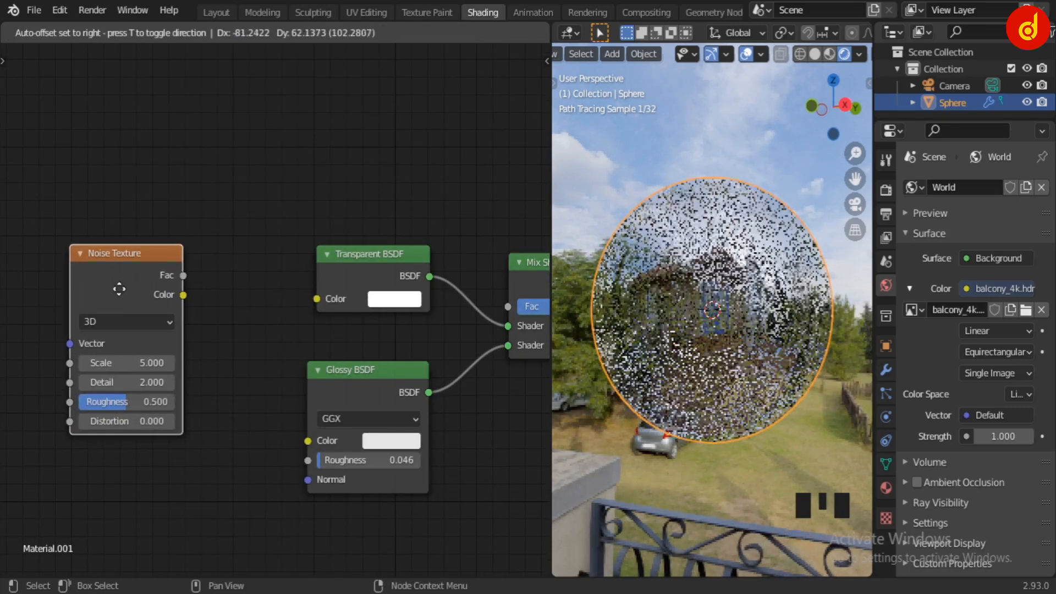
{"action": "left_click", "coordinate": [210, 303]}
{"action": "scroll", "coordinate": [212, 307], "scroll_direction": "down", "scroll_amount": 4}
{"action": "middle_click_drag", "start_coordinate": [228, 302], "coordinate": [279, 301]}
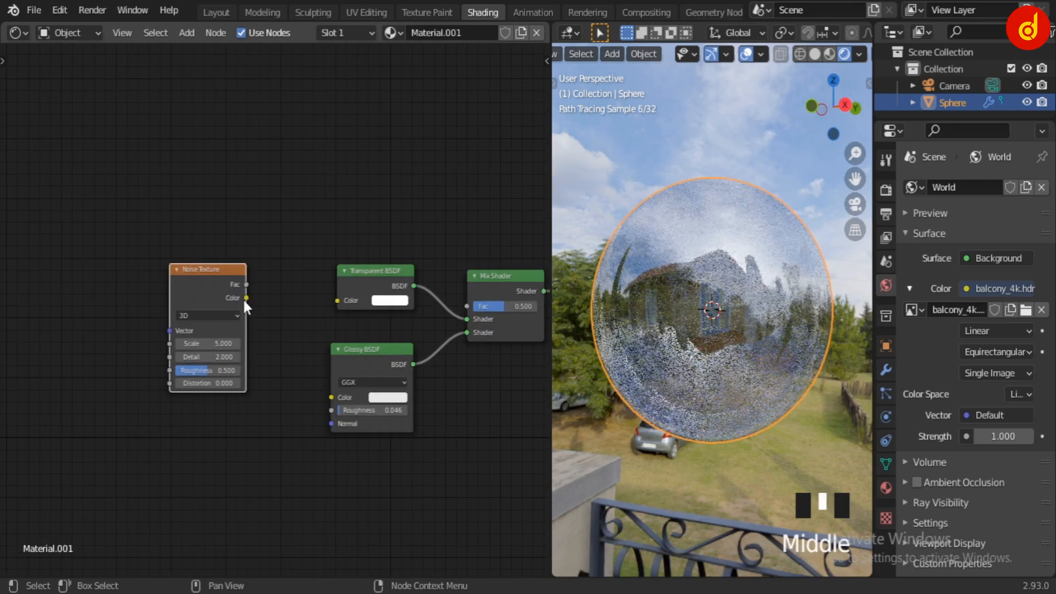
Add Texture Coordinate and Mapping nodes feeding the Noise Texture's Vector input
{"action": "key", "text": "ctrl+t"}
{"action": "middle_click_drag", "start_coordinate": [234, 427], "coordinate": [413, 405]}
{"action": "scroll", "coordinate": [414, 406], "scroll_direction": "up", "scroll_amount": 3}
{"action": "left_click_drag", "start_coordinate": [132, 267], "coordinate": [180, 245]}
{"action": "middle_click_drag", "start_coordinate": [423, 412], "coordinate": [165, 418]}
{"action": "scroll", "coordinate": [165, 418], "scroll_direction": "down", "scroll_amount": 5}
{"action": "middle_click_drag", "start_coordinate": [212, 347], "coordinate": [197, 382]}
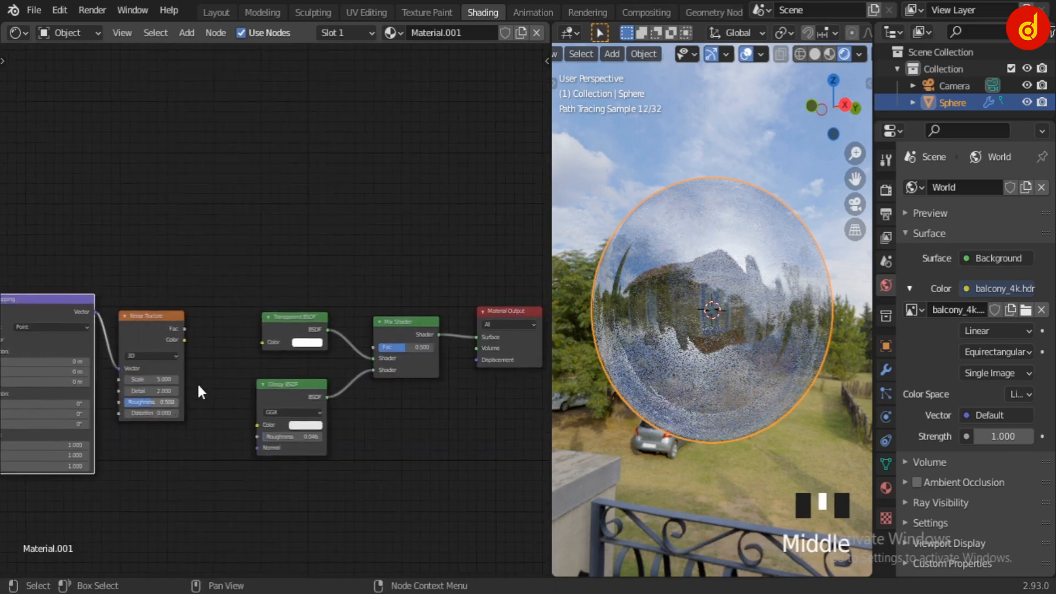
Move the Material Output above the Mix Shader and connect the Noise Texture's Color to its Surface input
{"action": "scroll", "coordinate": [197, 381], "scroll_direction": "down", "scroll_amount": 4}
{"action": "scroll", "coordinate": [235, 307], "scroll_direction": "up", "scroll_amount": 4}
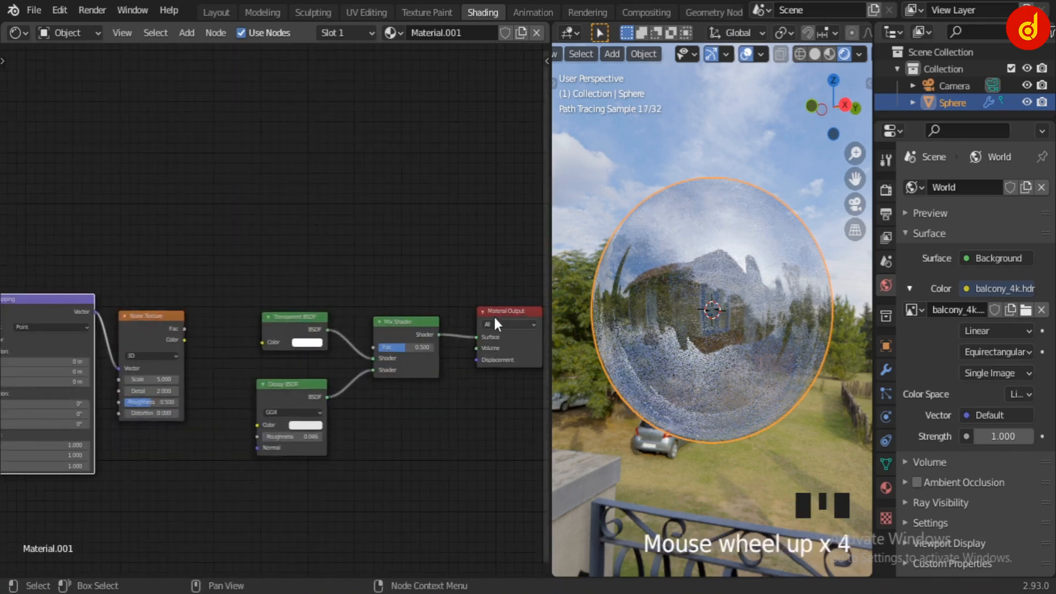
{"action": "left_click_drag", "start_coordinate": [493, 312], "coordinate": [495, 220]}
{"action": "scroll", "coordinate": [206, 331], "scroll_direction": "up", "scroll_amount": 2}
{"action": "middle_click_drag", "start_coordinate": [297, 336], "coordinate": [256, 319]}
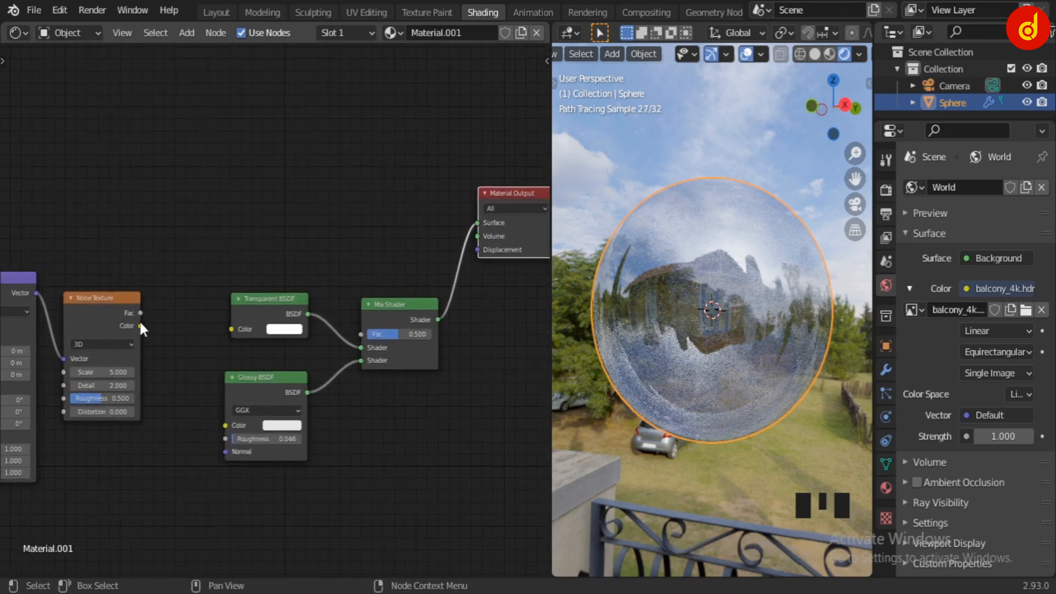
{"action": "left_click_drag", "start_coordinate": [140, 325], "coordinate": [484, 217]}
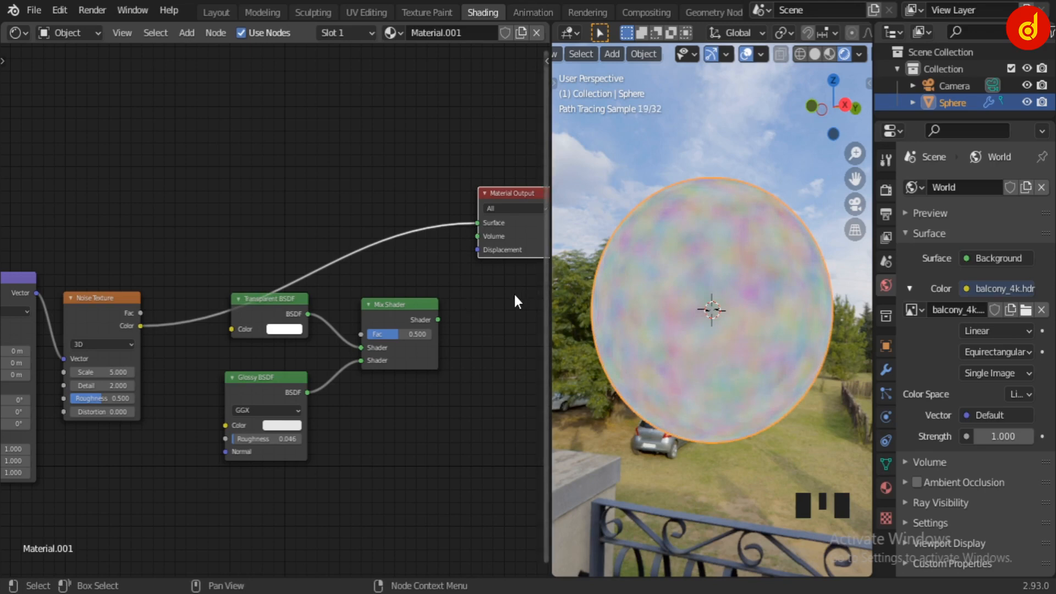
Set the Noise Texture's scale to 2.000 and its detail to 0.000
{"action": "scroll", "coordinate": [273, 279], "scroll_direction": "up", "scroll_amount": 7}
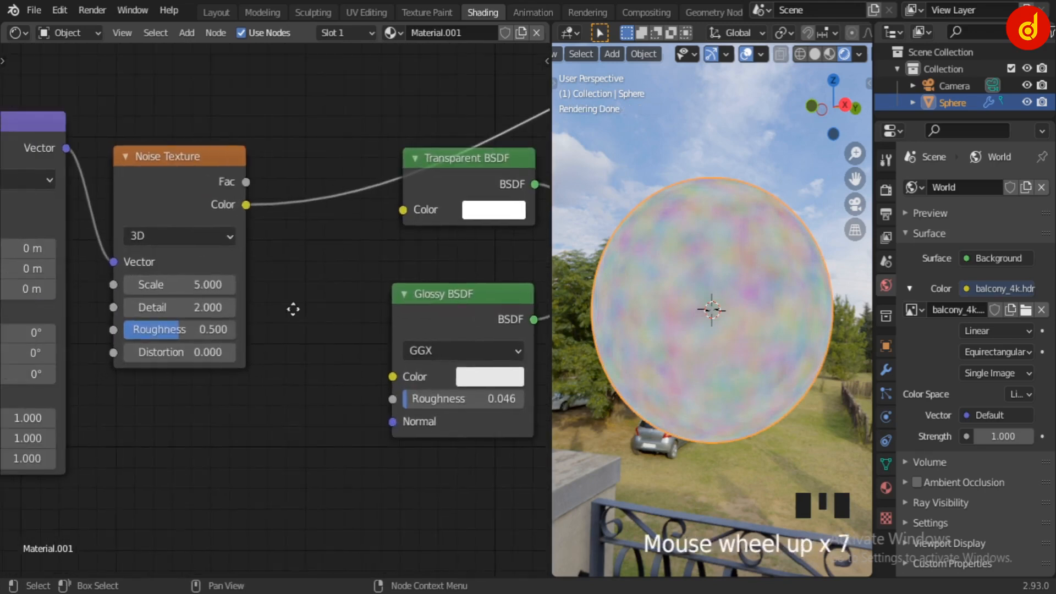
{"action": "left_click_drag", "start_coordinate": [181, 285], "coordinate": [154, 285]}
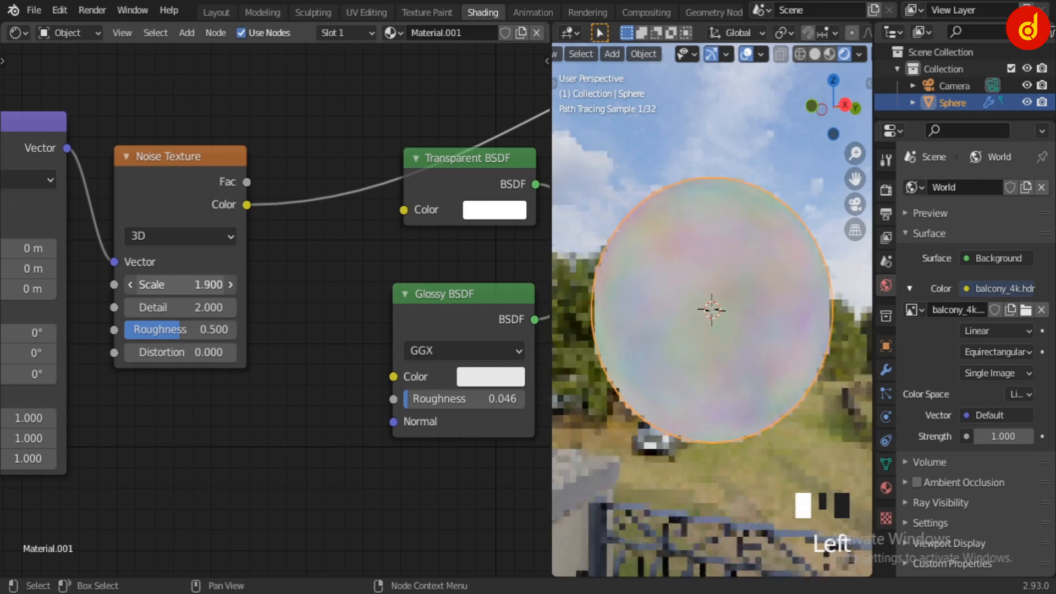
{"action": "left_click", "coordinate": [230, 284]}
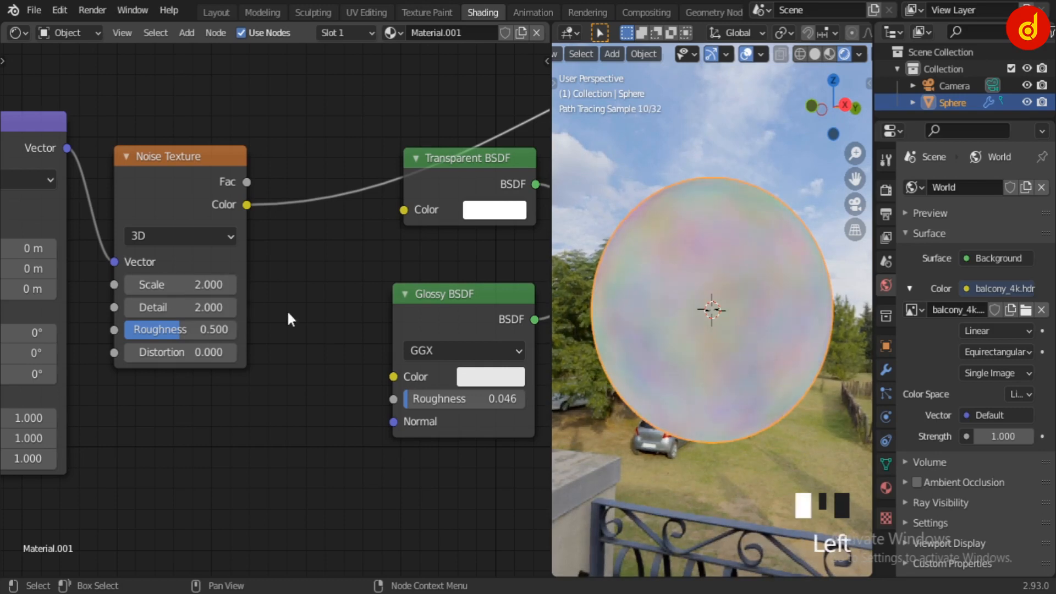
{"action": "left_click_drag", "start_coordinate": [216, 307], "coordinate": [182, 306]}
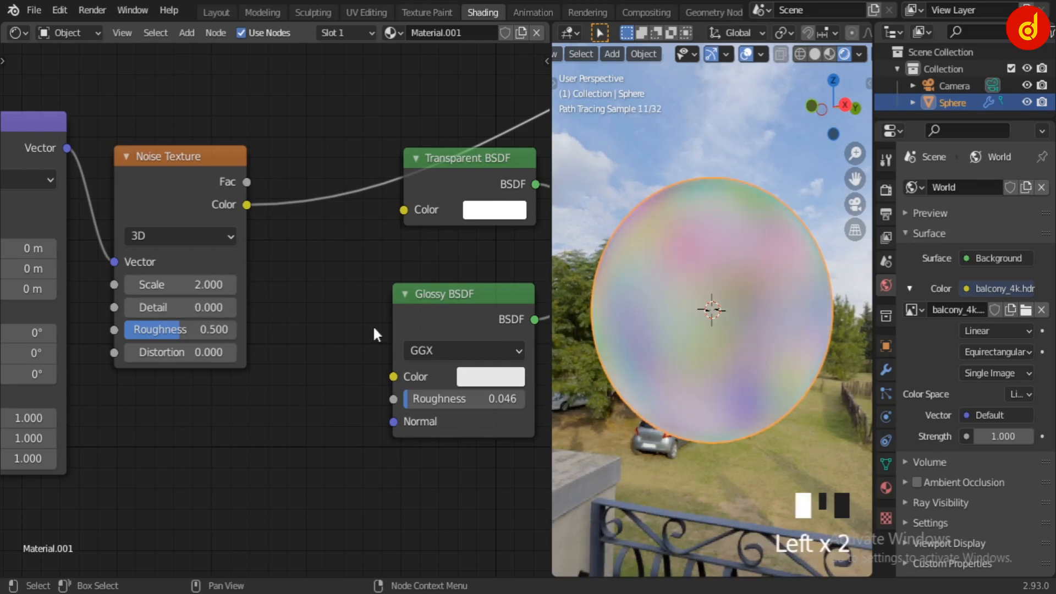
{"action": "middle_click_drag", "start_coordinate": [645, 344], "coordinate": [731, 354]}
{"action": "scroll", "coordinate": [263, 215], "scroll_direction": "down", "scroll_amount": 2}
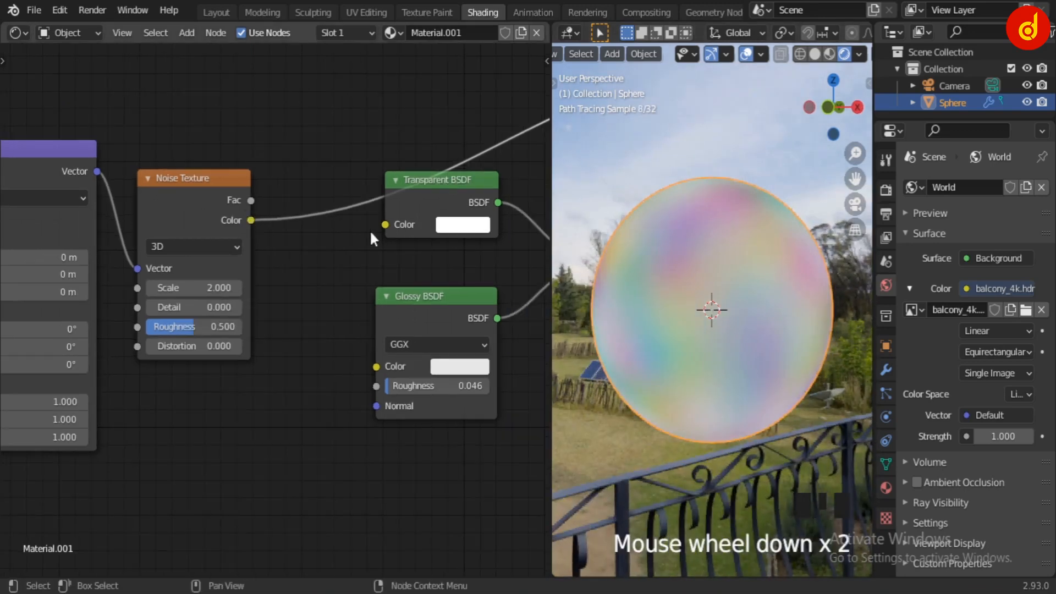
Connect the Noise Texture's Color to the Transparent BSDF's Color and relink the Mix Shader to the Material Output's Surface
{"action": "left_click_drag", "start_coordinate": [251, 220], "coordinate": [388, 230]}
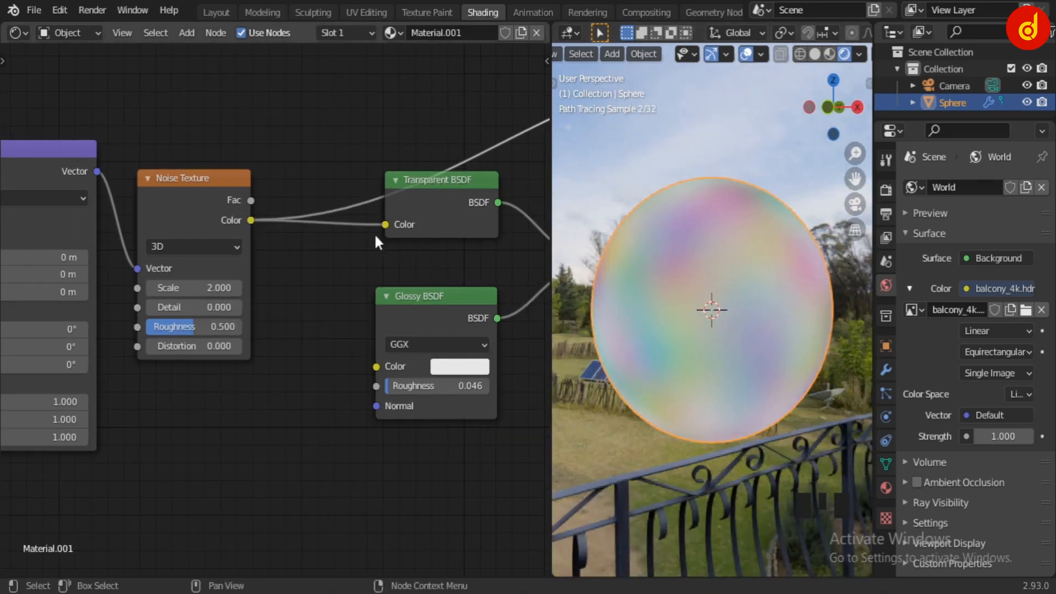
{"action": "scroll", "coordinate": [363, 239], "scroll_direction": "down", "scroll_amount": 2}
{"action": "middle_click_drag", "start_coordinate": [300, 264], "coordinate": [184, 333]}
{"action": "middle_click_drag", "start_coordinate": [474, 259], "coordinate": [315, 298]}
{"action": "left_click_drag", "start_coordinate": [368, 321], "coordinate": [418, 200]}
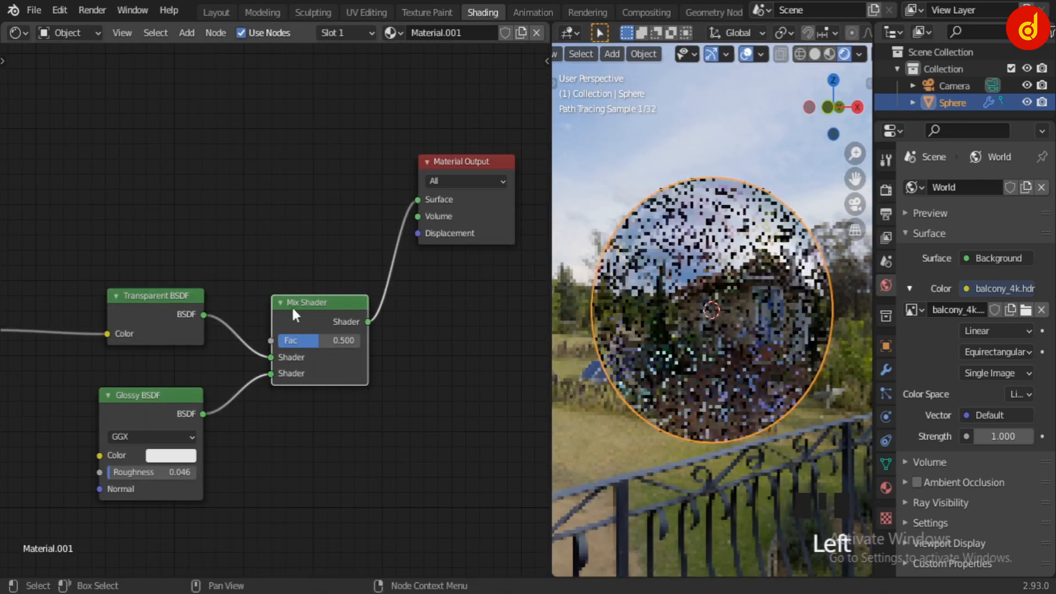
{"action": "scroll", "coordinate": [179, 208], "scroll_direction": "down", "scroll_amount": 4}
{"action": "middle_click_drag", "start_coordinate": [179, 207], "coordinate": [402, 179]}
{"action": "mouse_move", "coordinate": [248, 228]}
{"action": "middle_mouse_down"}
{"action": "mouse_move", "coordinate": [315, 218]}
{"action": "mouse_move", "coordinate": [241, 232]}
{"action": "middle_mouse_up"}
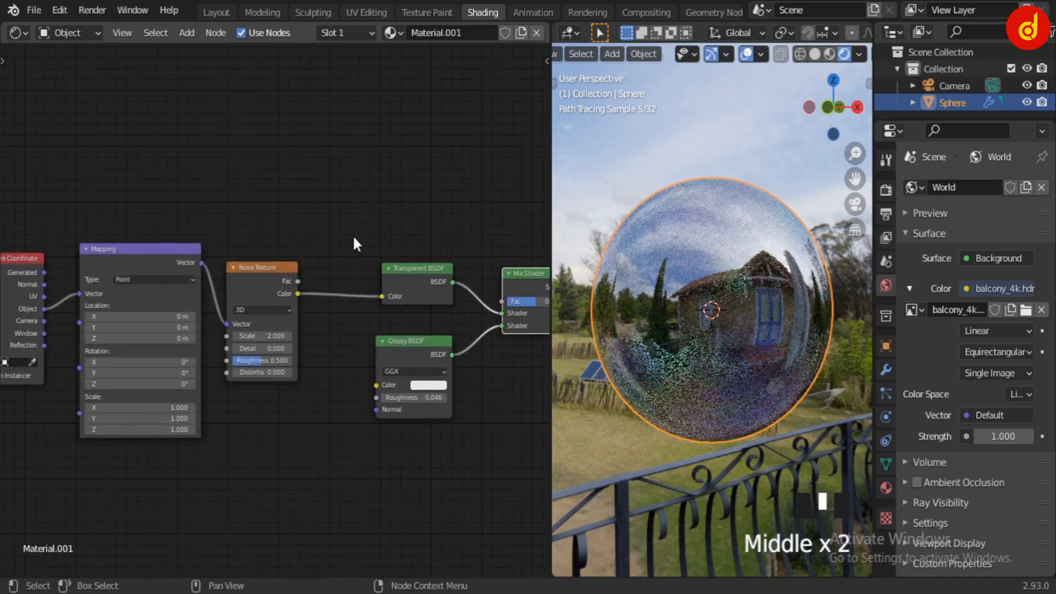
{"action": "scroll", "coordinate": [352, 235], "scroll_direction": "up", "scroll_amount": 4}
{"action": "middle_click_drag", "start_coordinate": [331, 252], "coordinate": [281, 242]}
{"action": "key", "text": "shift+a"}
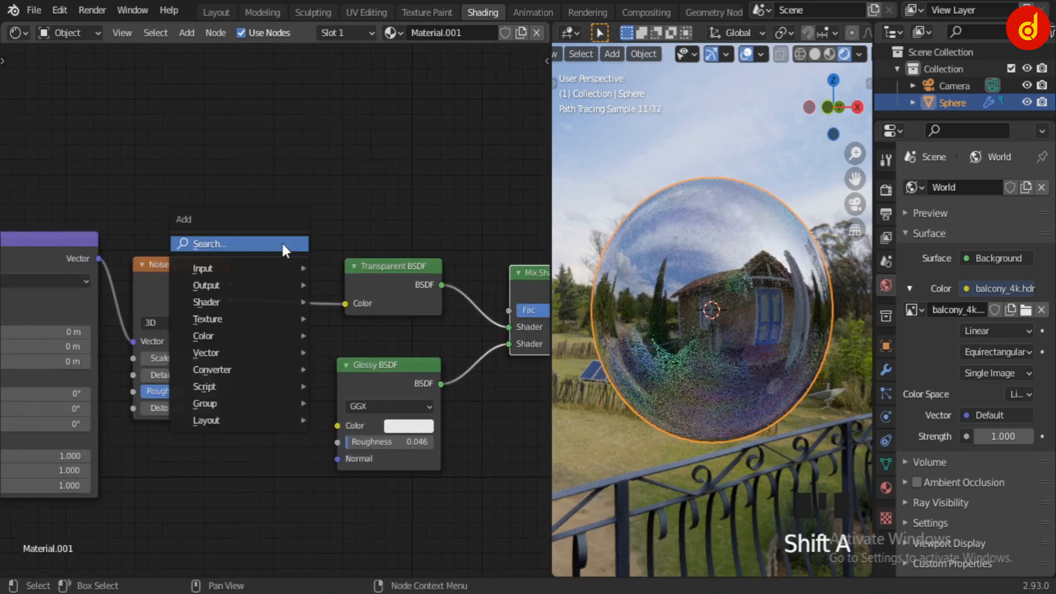
{"action": "scroll", "coordinate": [402, 188], "scroll_direction": "down", "scroll_amount": 2}
{"action": "middle_click_drag", "start_coordinate": [406, 192], "coordinate": [280, 262]}
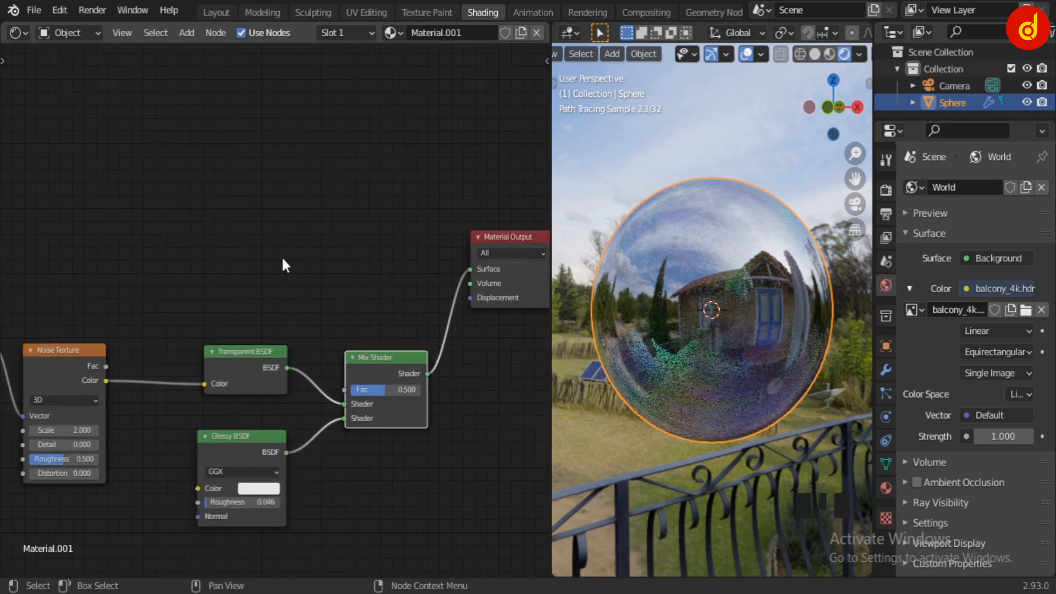
Add a Layer Weight node above the Transparent BSDF
{"action": "scroll", "coordinate": [231, 285], "scroll_direction": "up", "scroll_amount": 2}
{"action": "left_click", "coordinate": [183, 262]}
{"action": "key", "text": "shift+a"}
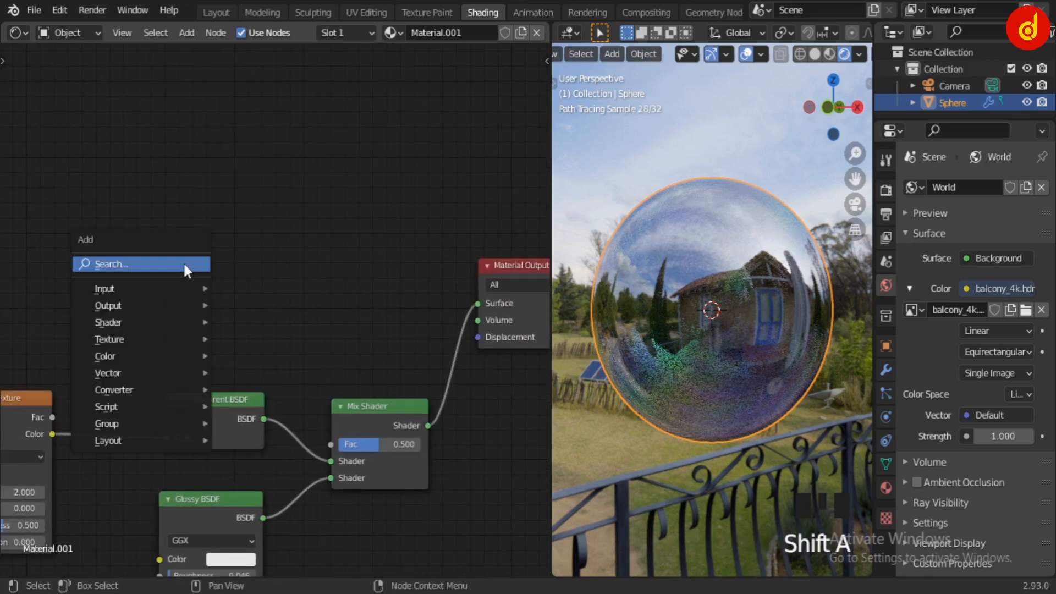
{"action": "left_click", "coordinate": [183, 264]}
{"action": "type", "text": "l"}
{"action": "key", "text": "Down"}
{"action": "key", "text": "Return"}
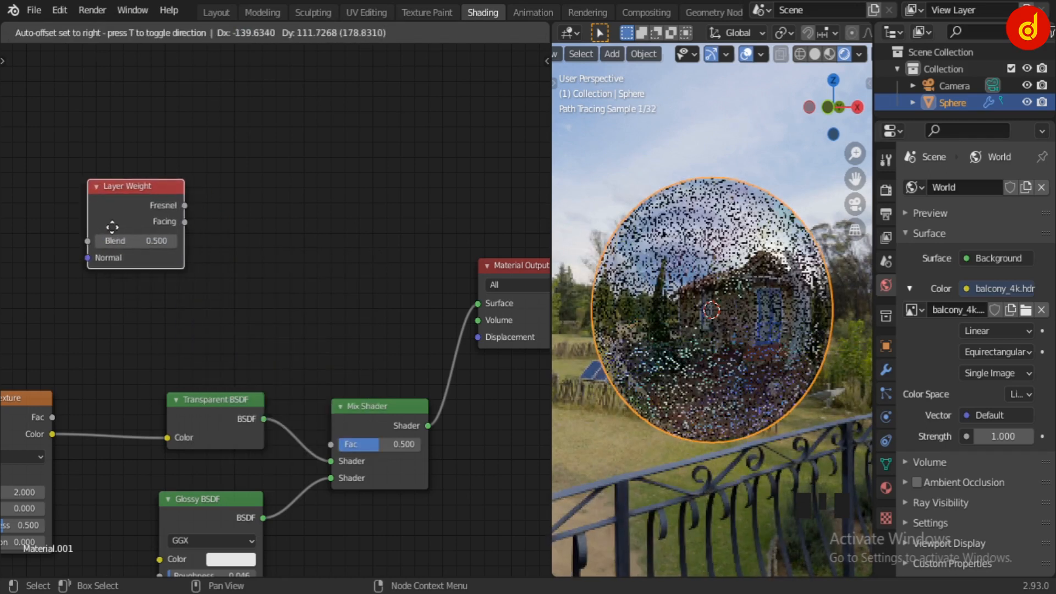
{"action": "left_click", "coordinate": [111, 229]}
Connect the Layer Weight's Facing output to the Mix Shader's Fac input and space the surrounding nodes apart
{"action": "left_click_drag", "start_coordinate": [183, 221], "coordinate": [385, 402]}
{"action": "left_click", "coordinate": [214, 396]}
{"action": "left_click_drag", "start_coordinate": [214, 396], "coordinate": [188, 402]}
{"action": "left_click_drag", "start_coordinate": [372, 403], "coordinate": [372, 310]}
{"action": "left_click_drag", "start_coordinate": [164, 203], "coordinate": [138, 205]}
{"action": "middle_click_drag", "start_coordinate": [163, 288], "coordinate": [257, 266]}
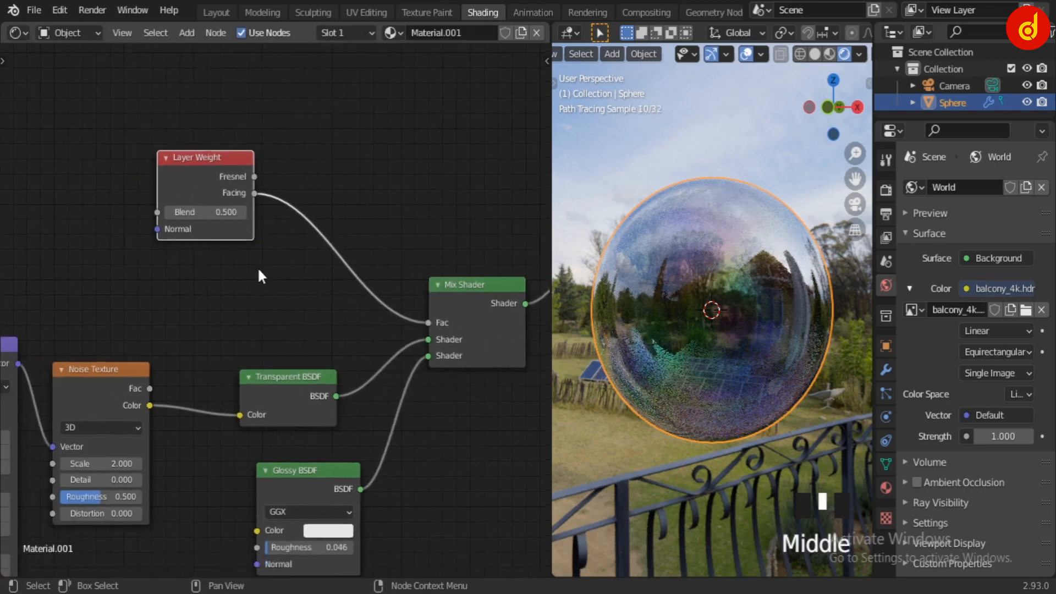
Insert a ColorRamp node on the link between the Layer Weight's Facing output and the Mix Shader's Fac
{"action": "scroll", "coordinate": [258, 266], "scroll_direction": "up", "scroll_amount": 6}
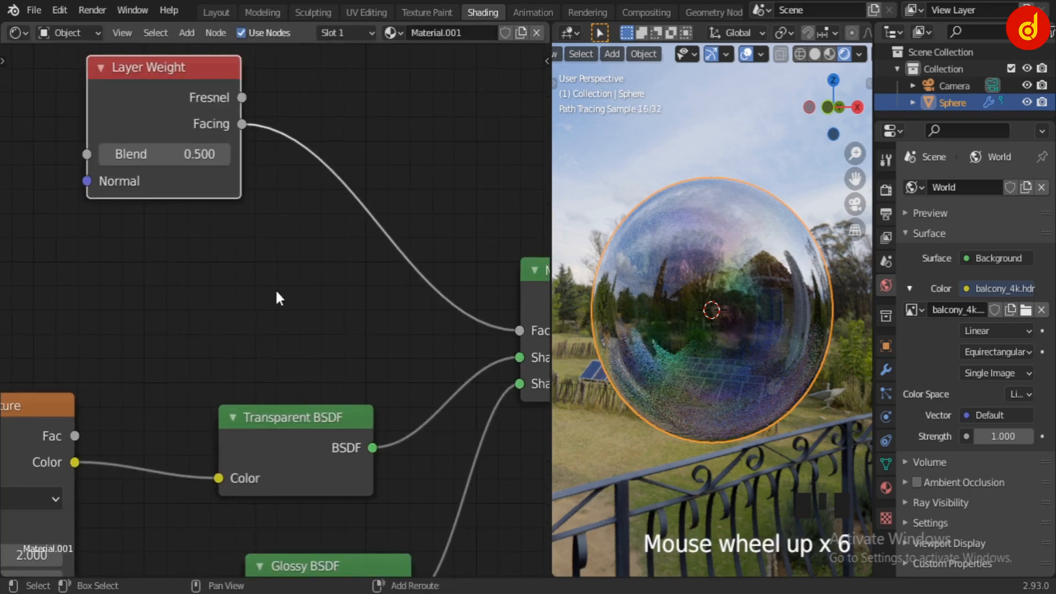
{"action": "key", "text": "shift+a"}
{"action": "type", "text": "col"}
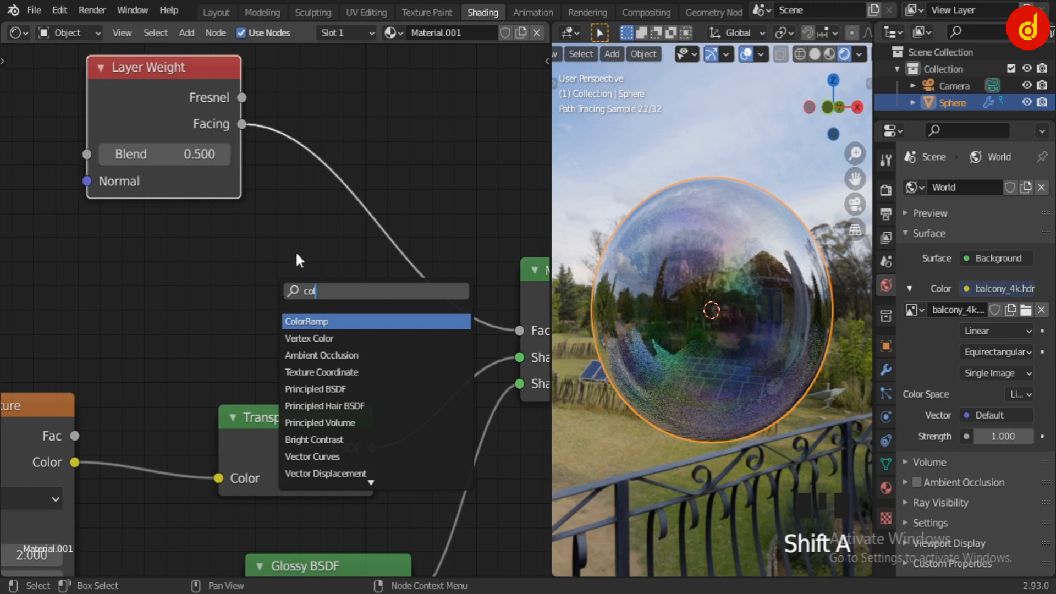
{"action": "key", "text": "Return"}
{"action": "left_click", "coordinate": [393, 332]}
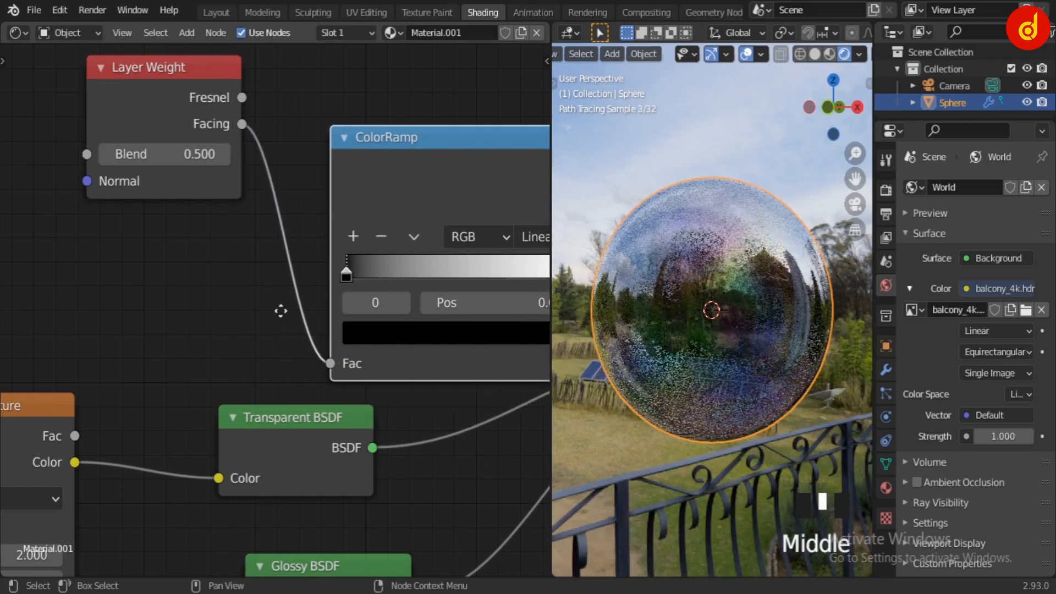
{"action": "middle_click_drag", "start_coordinate": [280, 309], "coordinate": [101, 327]}
{"action": "scroll", "coordinate": [362, 290], "scroll_direction": "down", "scroll_amount": 1}
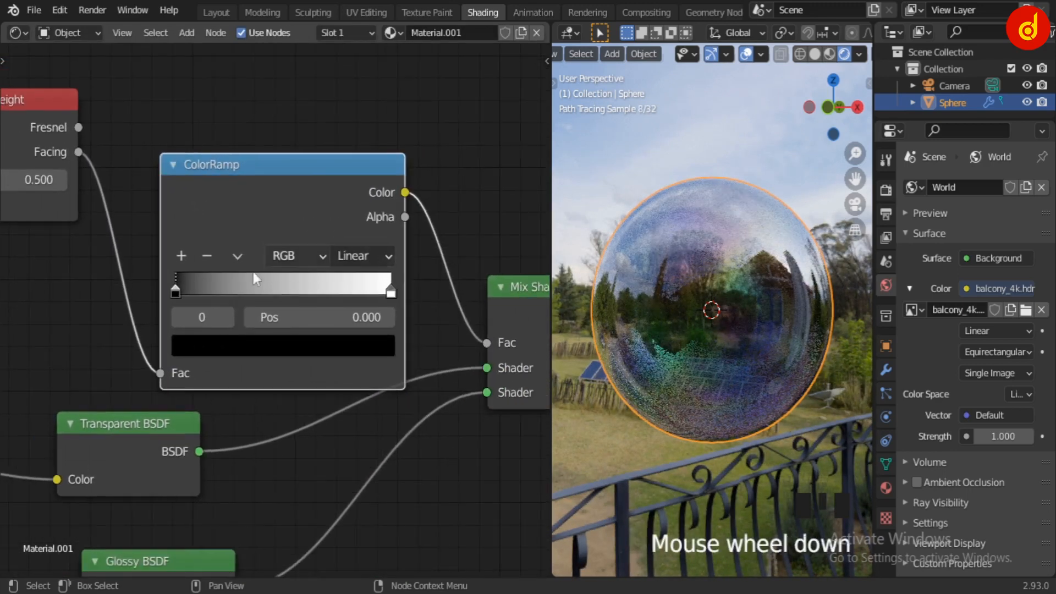
Add a middle stop at position 0.500 to the ColorRamp and set its interpolation to B-Spline
{"action": "left_click", "coordinate": [181, 255]}
{"action": "left_click", "coordinate": [362, 256]}
{"action": "left_click", "coordinate": [363, 355]}
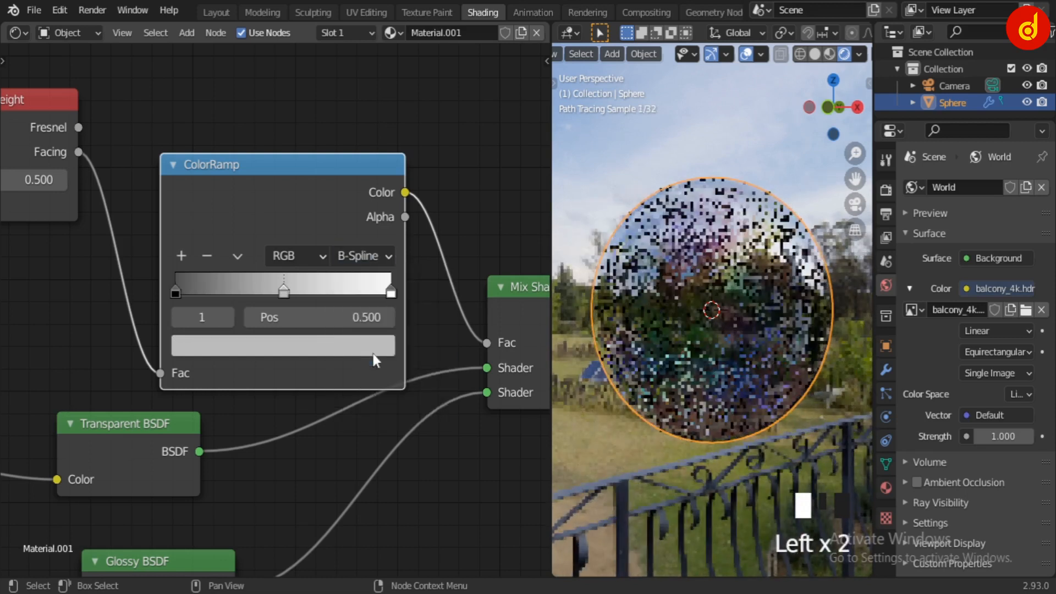
Set the ColorRamp's middle stop to black with V at 0.000, and move the node slightly upward
{"action": "left_click", "coordinate": [283, 292]}
{"action": "left_click", "coordinate": [284, 352]}
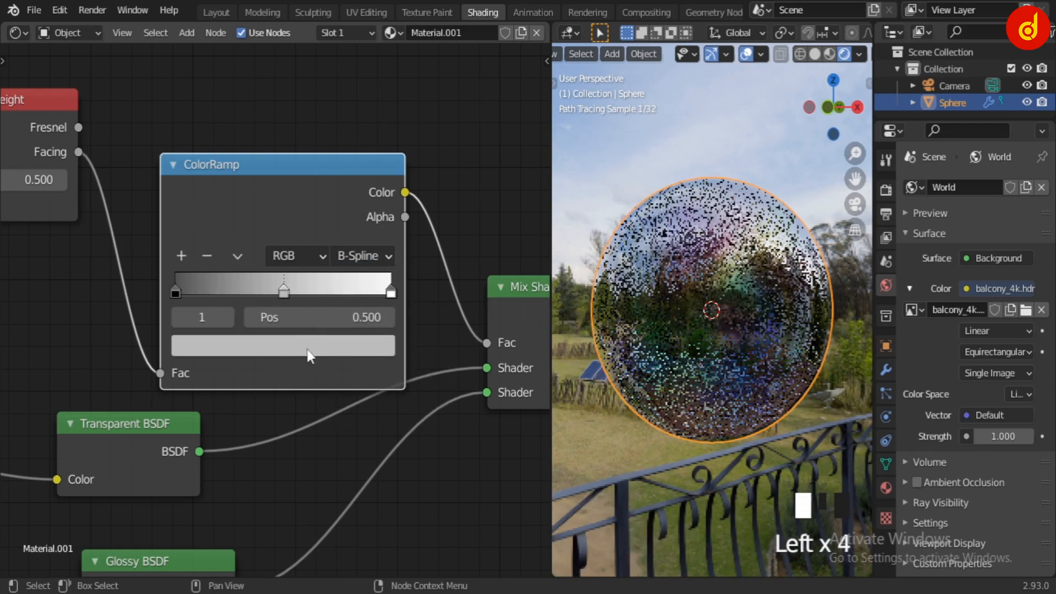
{"action": "left_click", "coordinate": [308, 354]}
{"action": "left_click_drag", "start_coordinate": [347, 170], "coordinate": [348, 189]}
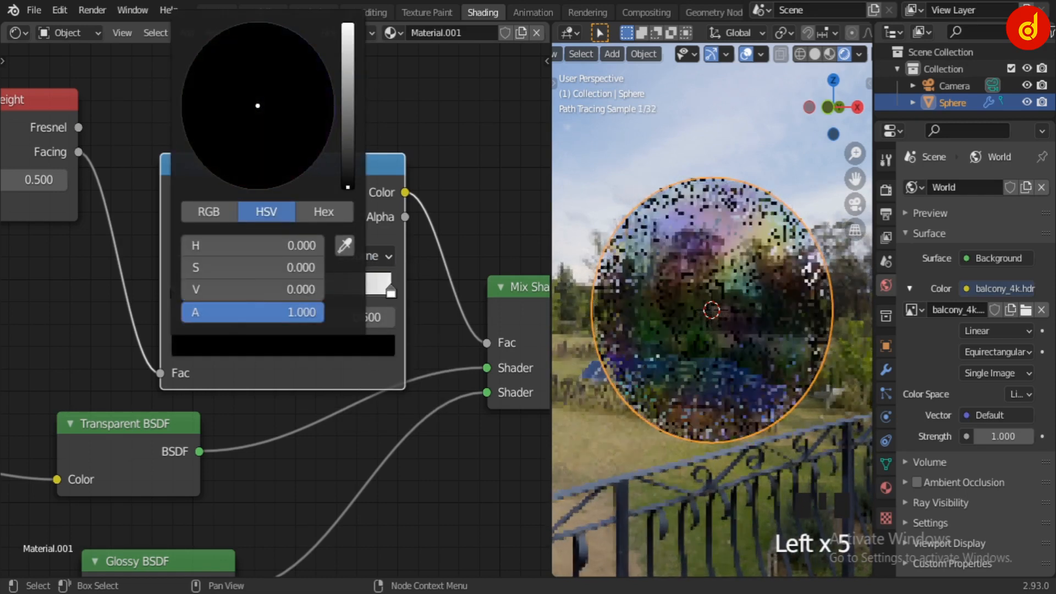
{"action": "left_click_drag", "start_coordinate": [293, 166], "coordinate": [289, 134]}
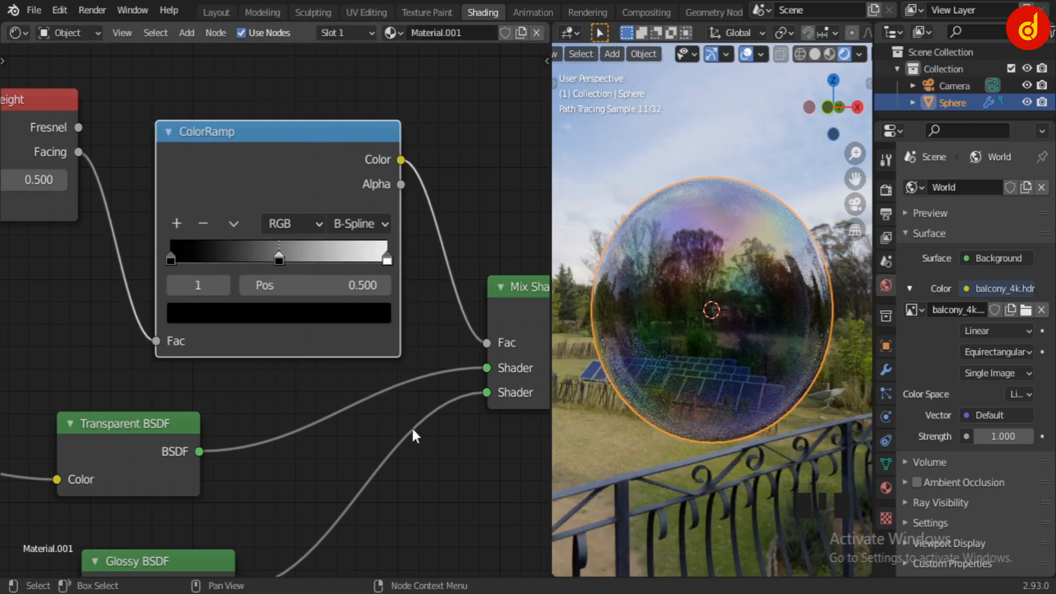
Move the ColorRamp's middle stop to position 0.464
{"action": "left_click_drag", "start_coordinate": [288, 266], "coordinate": [271, 267]}
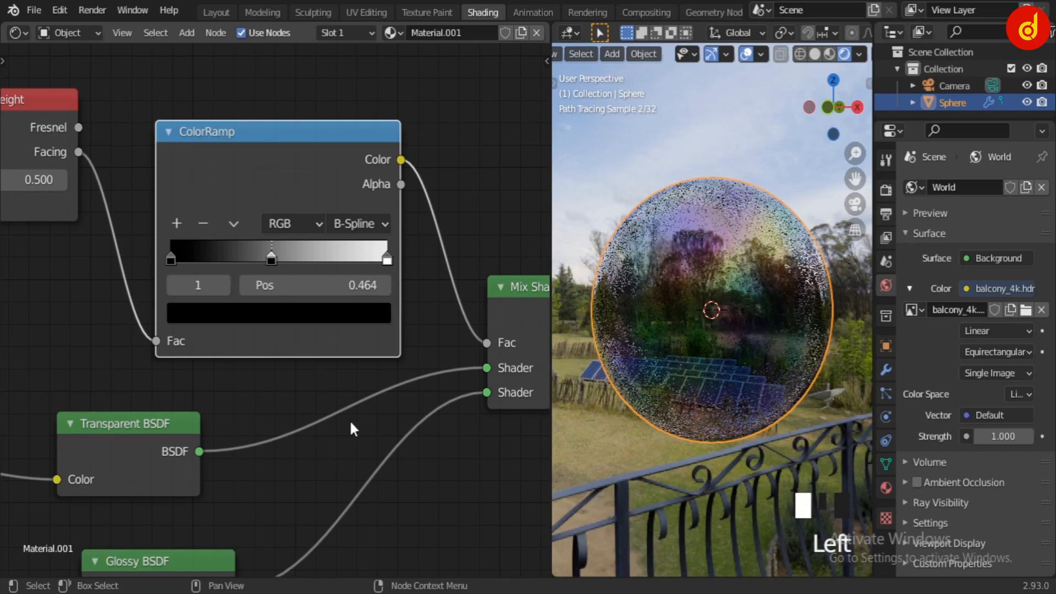
Insert a Hue Saturation Value node between the Noise Texture's Color output and the Transparent BSDF's Color input
{"action": "middle_click_drag", "start_coordinate": [349, 423], "coordinate": [328, 388], "text": "ctrl"}
{"action": "key", "text": "shift+a"}
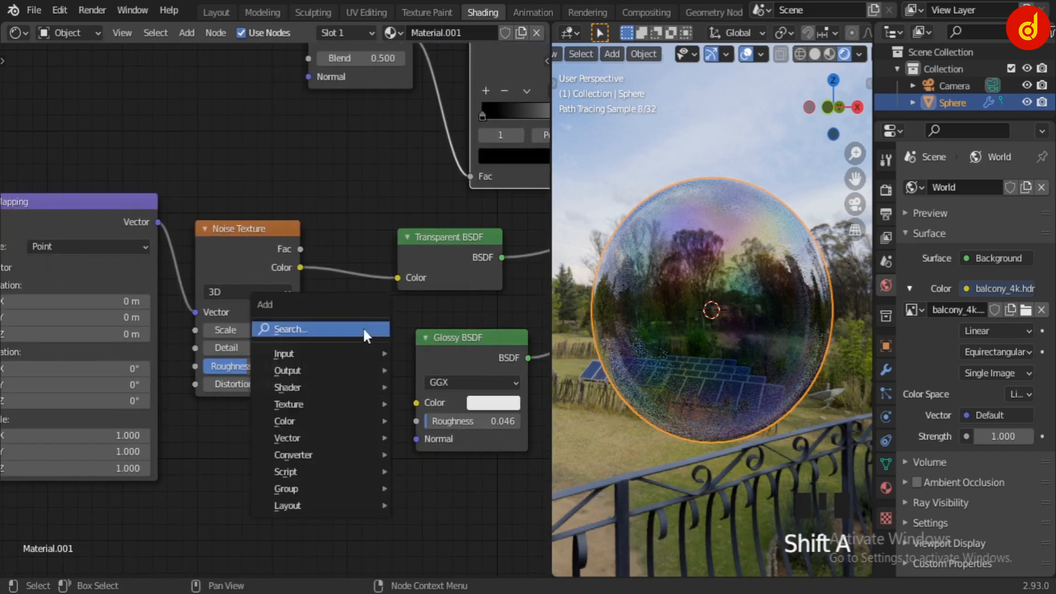
{"action": "left_click", "coordinate": [362, 328]}
{"action": "type", "text": "hu"}
{"action": "left_click", "coordinate": [398, 359]}
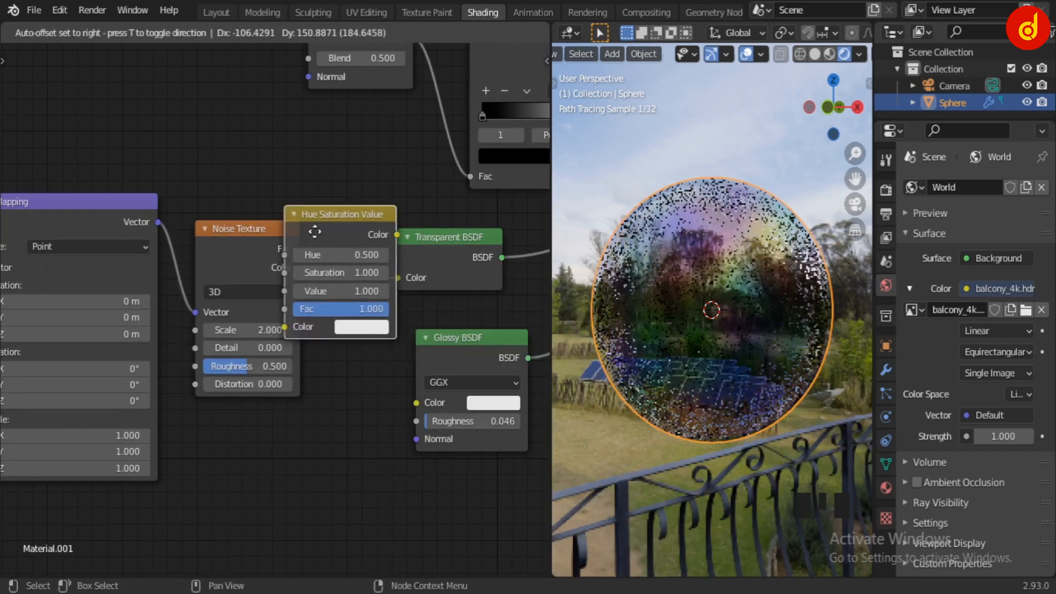
{"action": "left_click", "coordinate": [348, 347]}
Set the Hue Saturation Value node's Value to 2.000 and deselect the sphere in the viewport
{"action": "scroll", "coordinate": [233, 397], "scroll_direction": "up", "scroll_amount": 5}
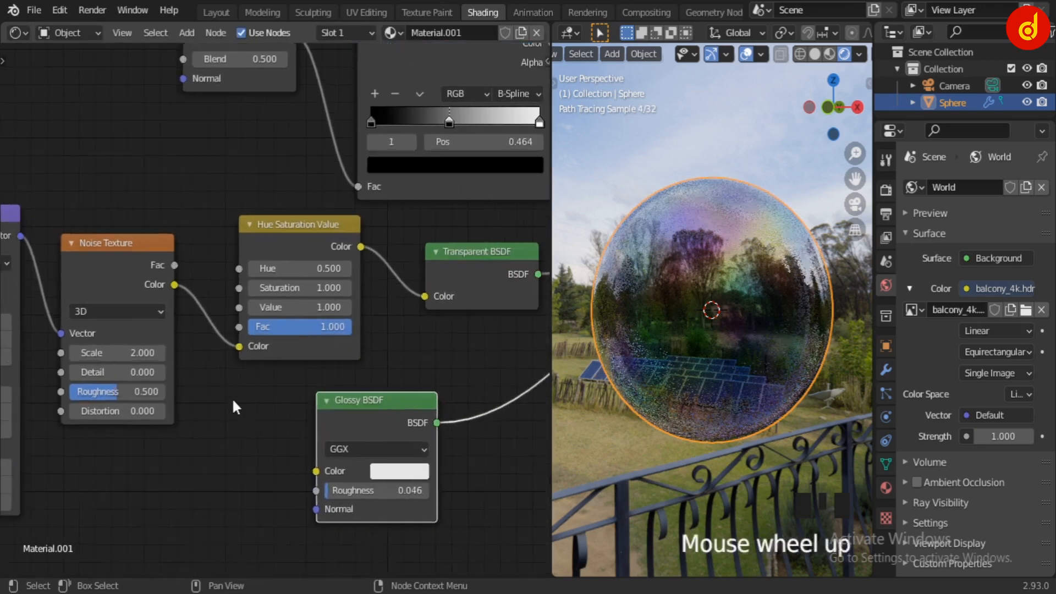
{"action": "scroll", "coordinate": [400, 308], "scroll_direction": "up", "scroll_amount": 1}
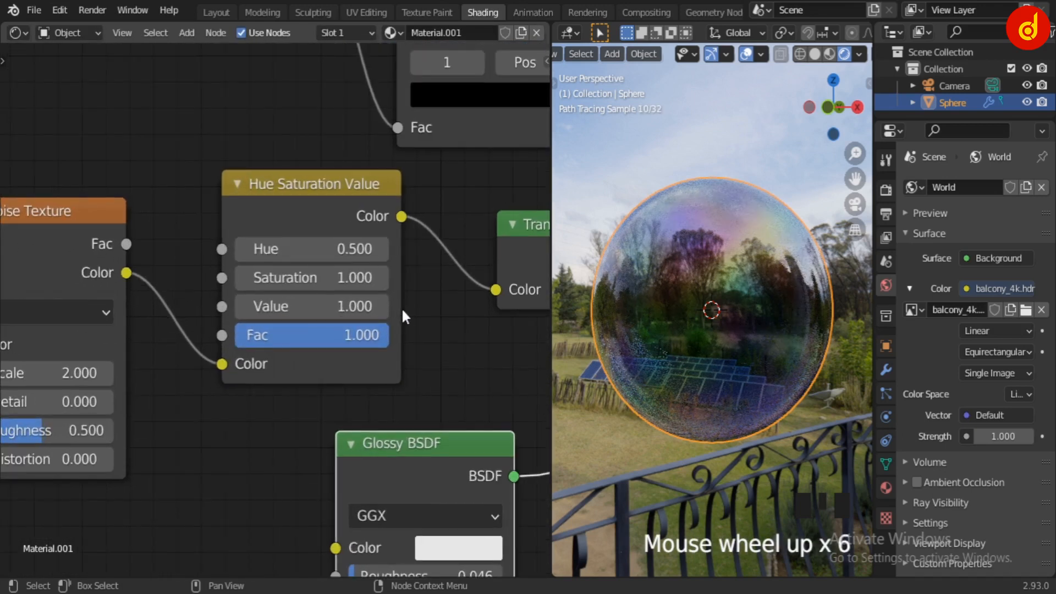
{"action": "middle_click_drag", "start_coordinate": [406, 323], "coordinate": [356, 355]}
{"action": "left_click", "coordinate": [273, 333]}
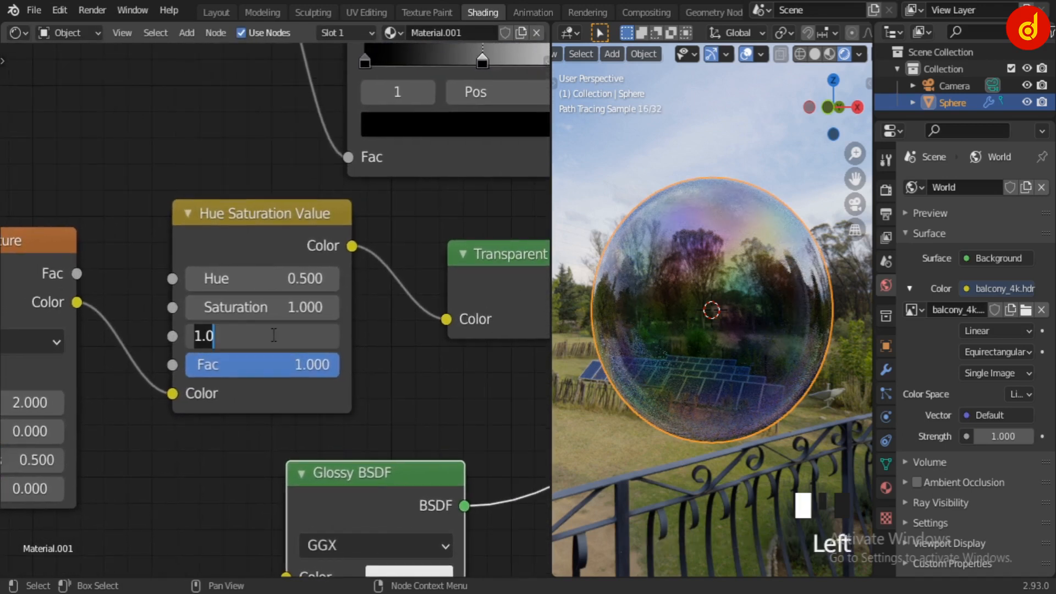
{"action": "type", "text": "2"}
{"action": "key", "text": "Return"}
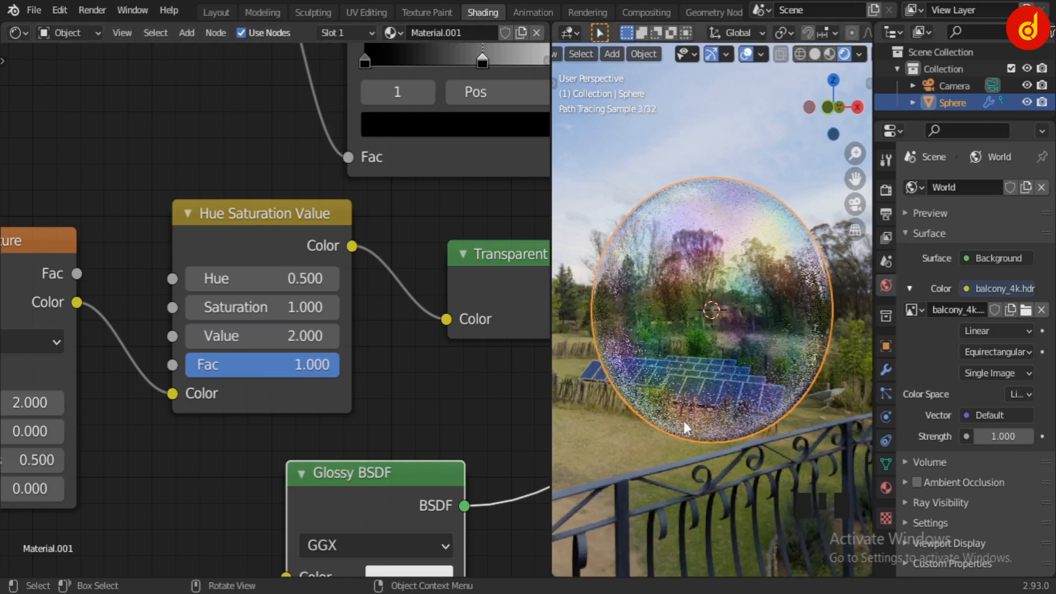
{"action": "left_click", "coordinate": [622, 439]}
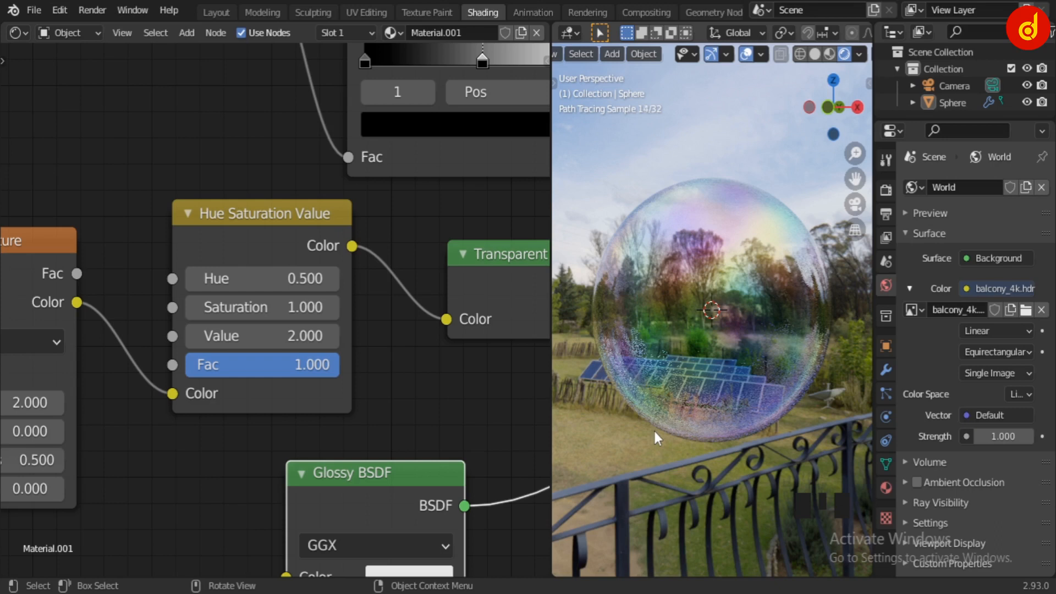
Examine the bubble from another angle and review the full node tree, briefly maximizing the node editor
{"action": "scroll", "coordinate": [338, 336], "scroll_direction": "down", "scroll_amount": 5}
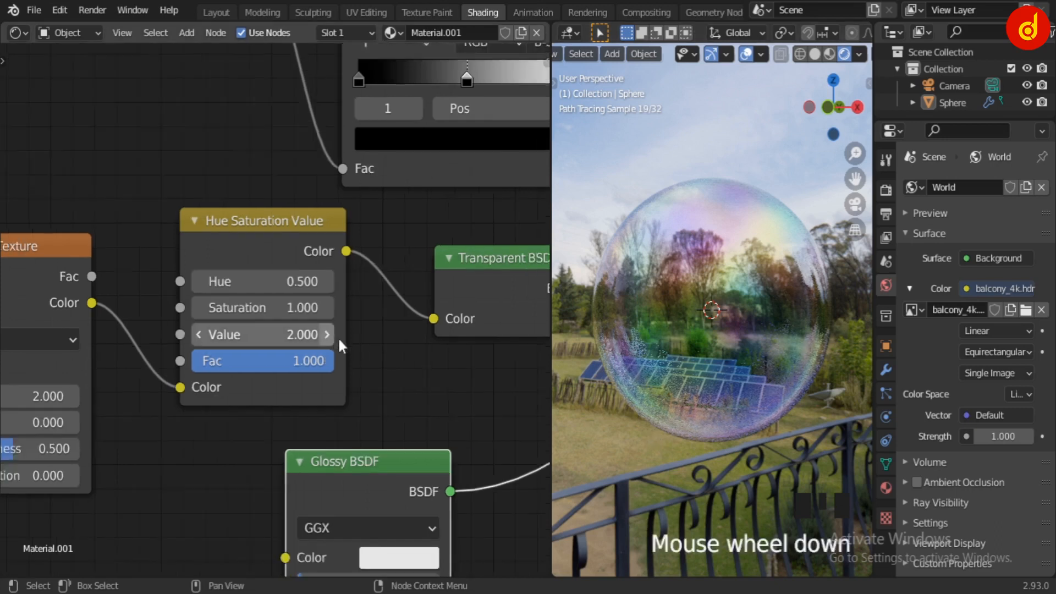
{"action": "middle_click_drag", "start_coordinate": [665, 369], "coordinate": [714, 440]}
{"action": "mouse_move", "coordinate": [592, 455]}
{"action": "middle_mouse_down"}
{"action": "mouse_move", "coordinate": [684, 446]}
{"action": "mouse_move", "coordinate": [703, 429]}
{"action": "mouse_move", "coordinate": [761, 417]}
{"action": "middle_mouse_up"}
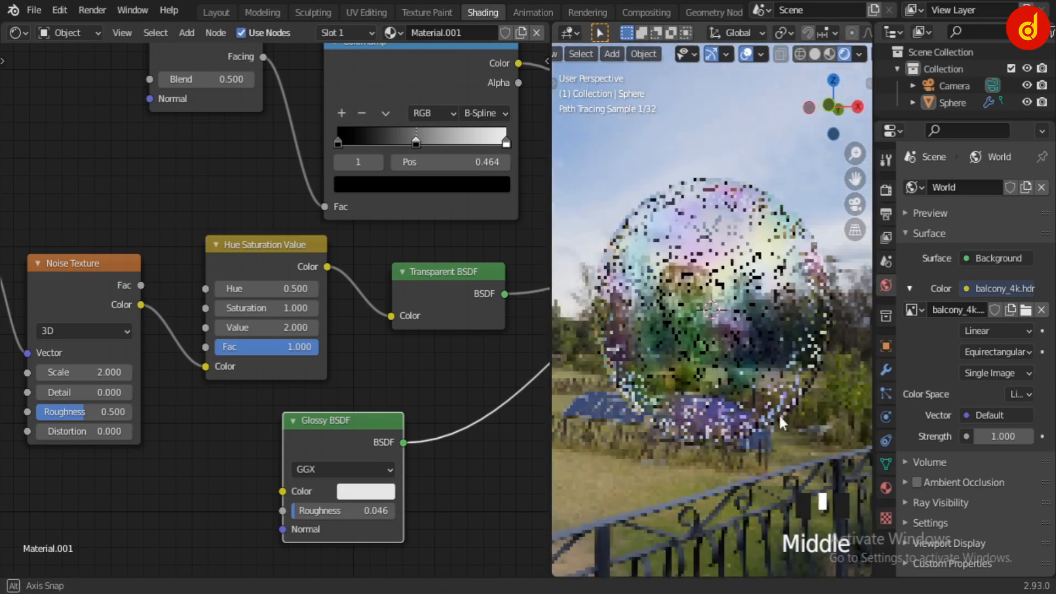
{"action": "scroll", "coordinate": [387, 387], "scroll_direction": "down", "scroll_amount": 4}
{"action": "scroll", "coordinate": [409, 375], "scroll_direction": "down", "scroll_amount": 6}
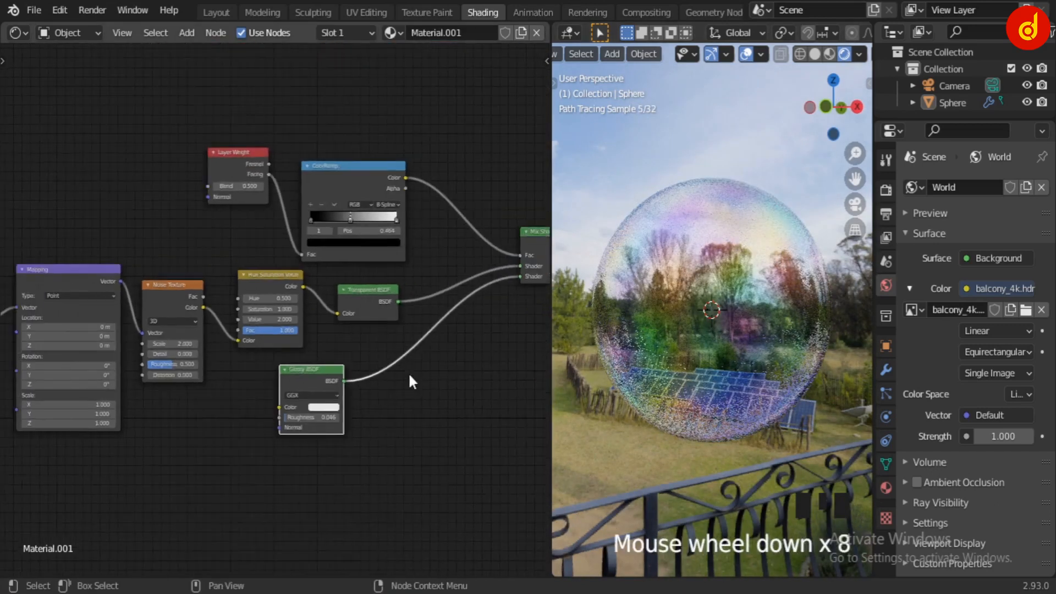
{"action": "middle_click_drag", "start_coordinate": [409, 376], "coordinate": [443, 380]}
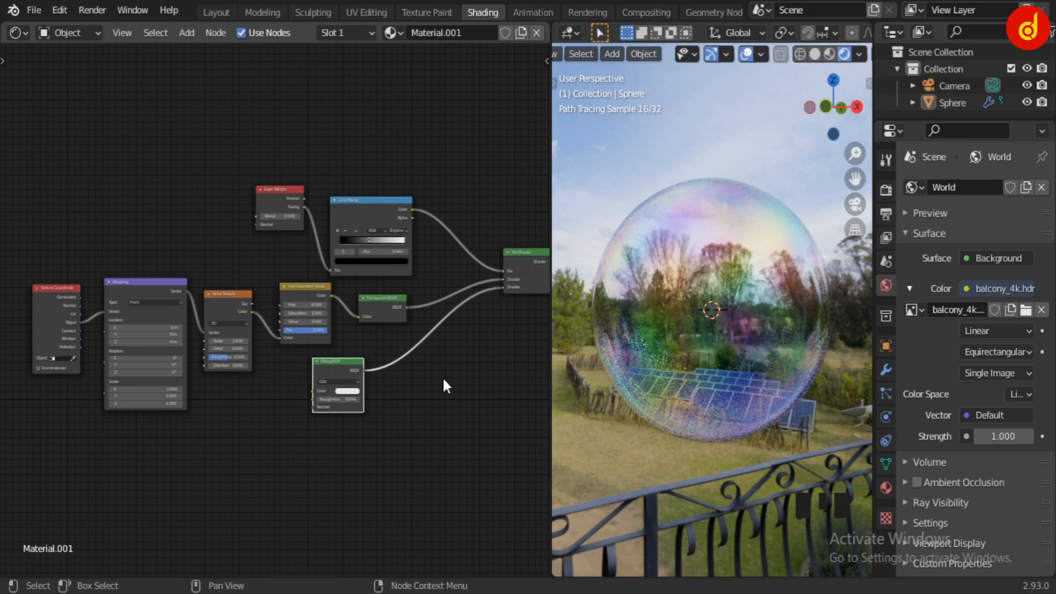
{"action": "key", "text": "ctrl+space"}
{"action": "scroll", "coordinate": [661, 374], "scroll_direction": "up", "scroll_amount": 2}
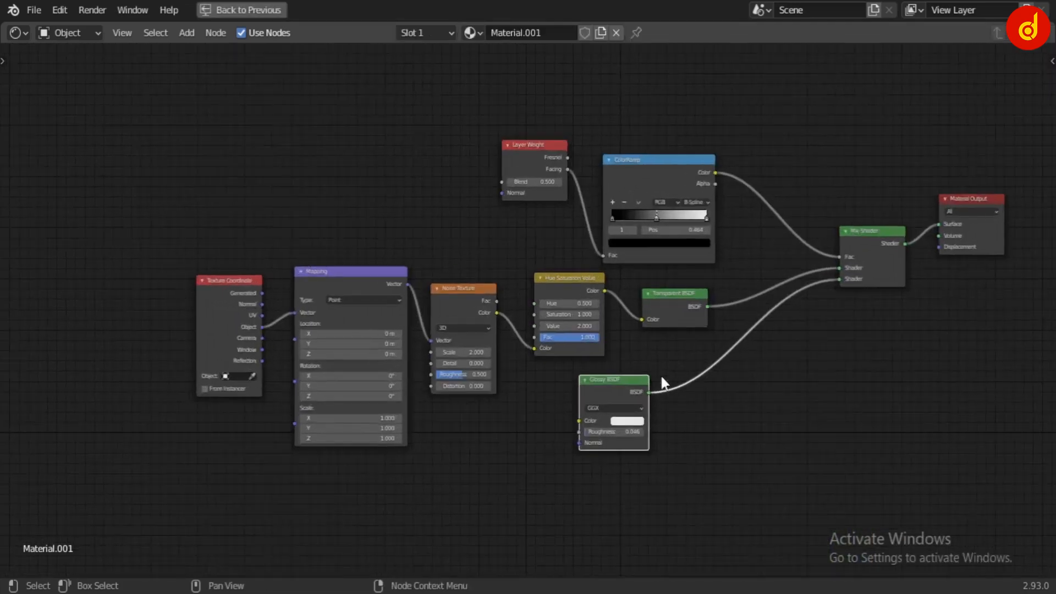
{"action": "scroll", "coordinate": [774, 433], "scroll_direction": "up", "scroll_amount": 1}
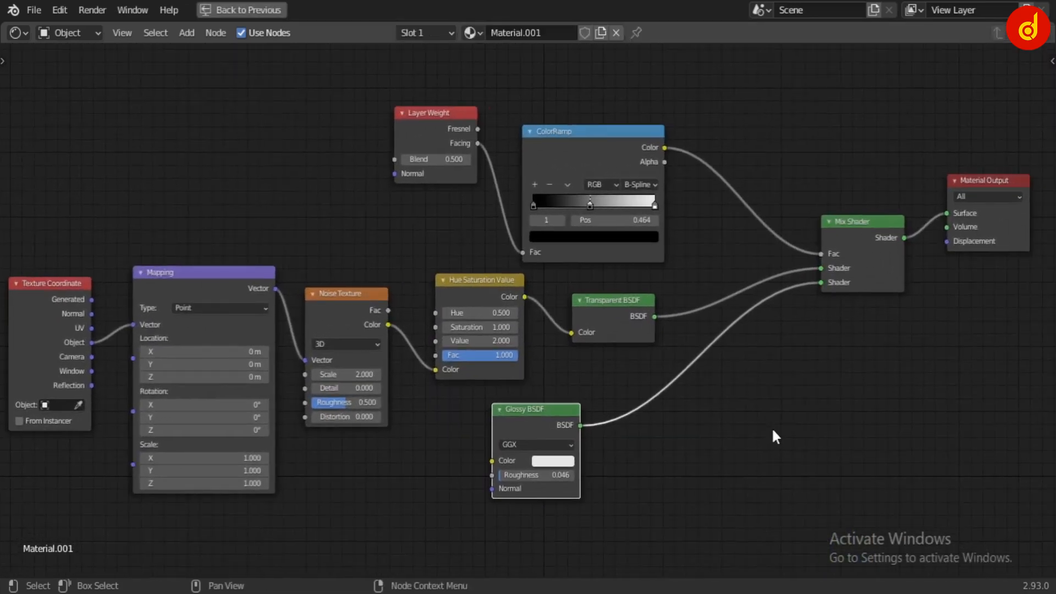
{"action": "key", "text": "ctrl+space"}
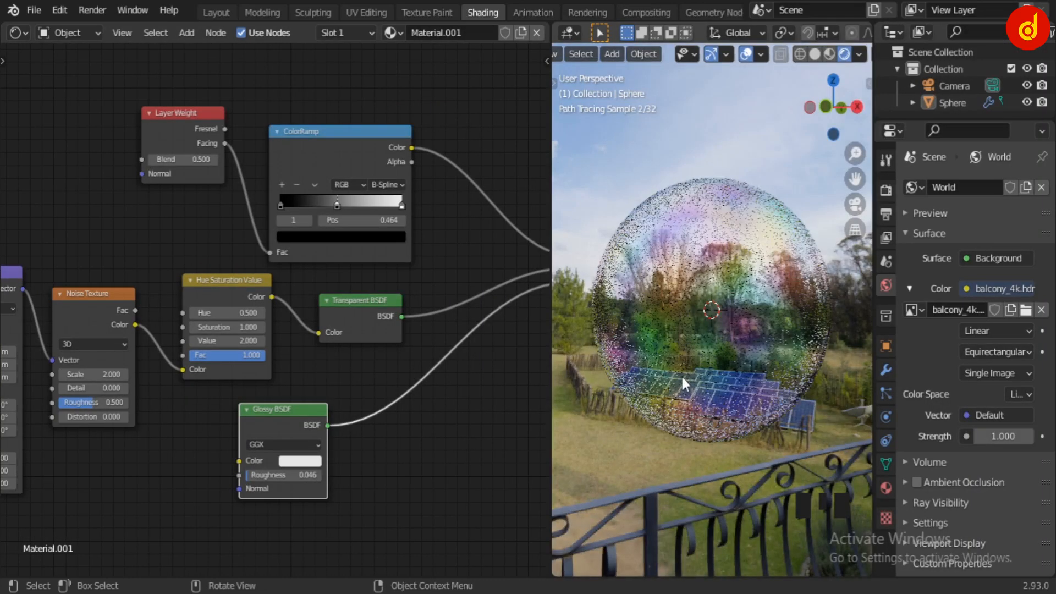
{"action": "scroll", "coordinate": [451, 444], "scroll_direction": "down", "scroll_amount": 4}
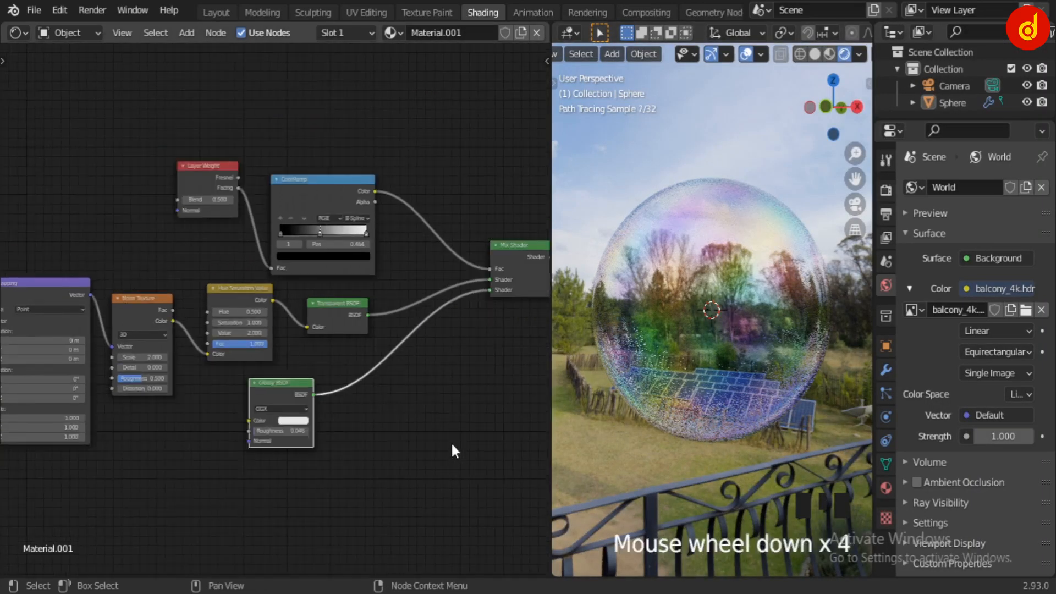
{"action": "middle_click_drag", "start_coordinate": [451, 442], "coordinate": [405, 413]}
{"action": "scroll", "coordinate": [383, 431], "scroll_direction": "down", "scroll_amount": 3}
{"action": "scroll", "coordinate": [408, 416], "scroll_direction": "down", "scroll_amount": 1}
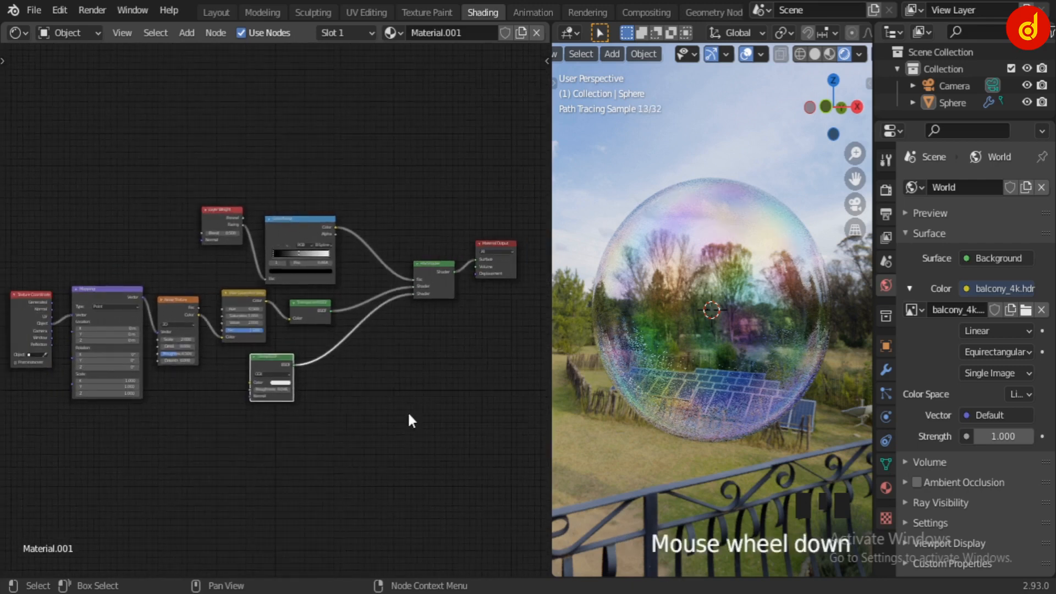
Rename the material as Bubble
{"action": "left_click", "coordinate": [458, 32]}
{"action": "type", "text": "Bu"}
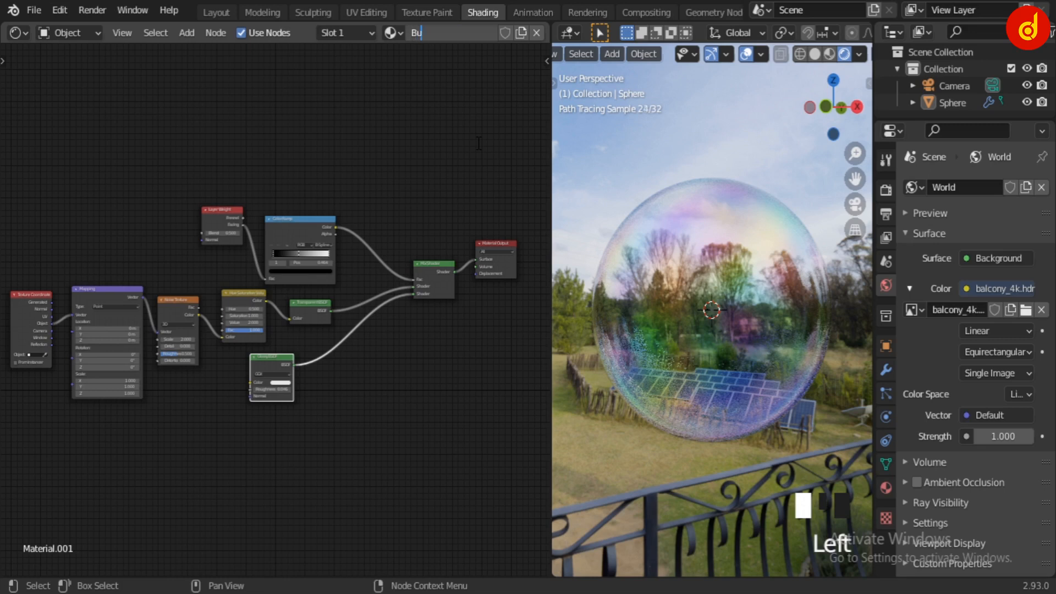
{"action": "type", "text": "bb"}
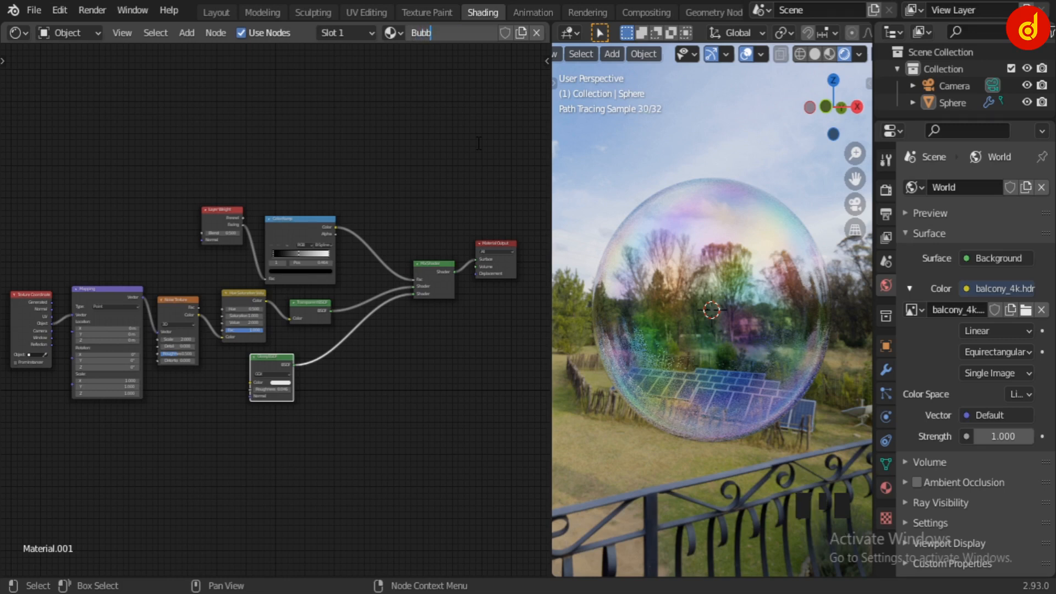
{"action": "type", "text": "le"}
{"action": "key", "text": "Return"}
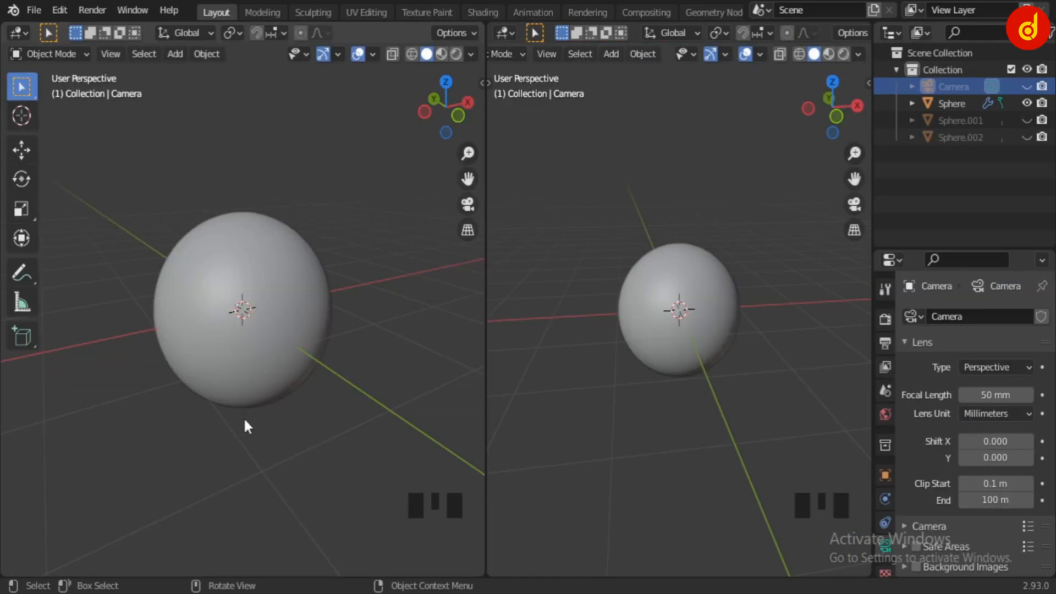
Set the smaller viewport without the tool shelf to Material Preview shading and leave the other viewport in Solid
{"action": "middle_click_drag", "start_coordinate": [247, 426], "coordinate": [375, 431]}
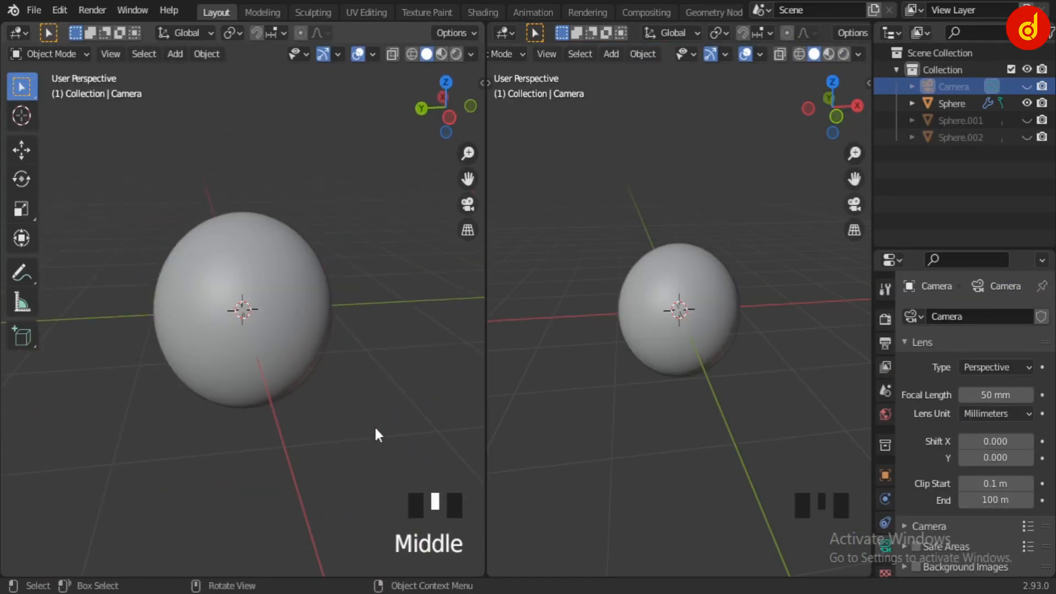
{"action": "left_click", "coordinate": [441, 54]}
{"action": "mouse_move", "coordinate": [337, 396]}
{"action": "middle_mouse_down"}
{"action": "mouse_move", "coordinate": [384, 332]}
{"action": "mouse_move", "coordinate": [149, 417]}
{"action": "mouse_move", "coordinate": [385, 341]}
{"action": "middle_mouse_up"}
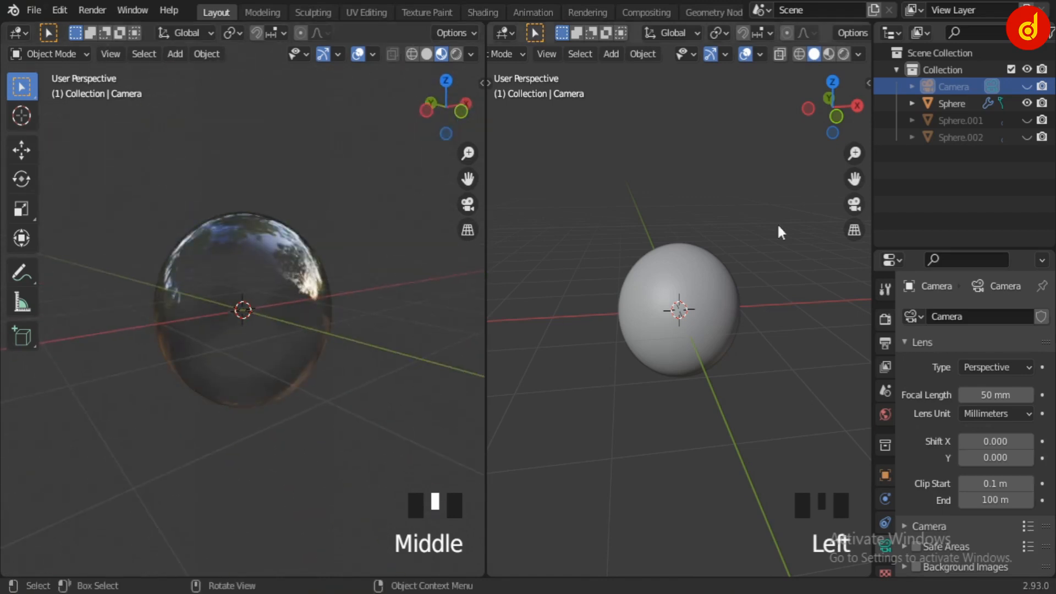
{"action": "left_click", "coordinate": [827, 55]}
{"action": "mouse_move", "coordinate": [814, 330]}
{"action": "middle_mouse_down"}
{"action": "mouse_move", "coordinate": [846, 392]}
{"action": "mouse_move", "coordinate": [668, 383]}
{"action": "mouse_move", "coordinate": [688, 352]}
{"action": "middle_mouse_up"}
{"action": "left_click", "coordinate": [427, 54]}
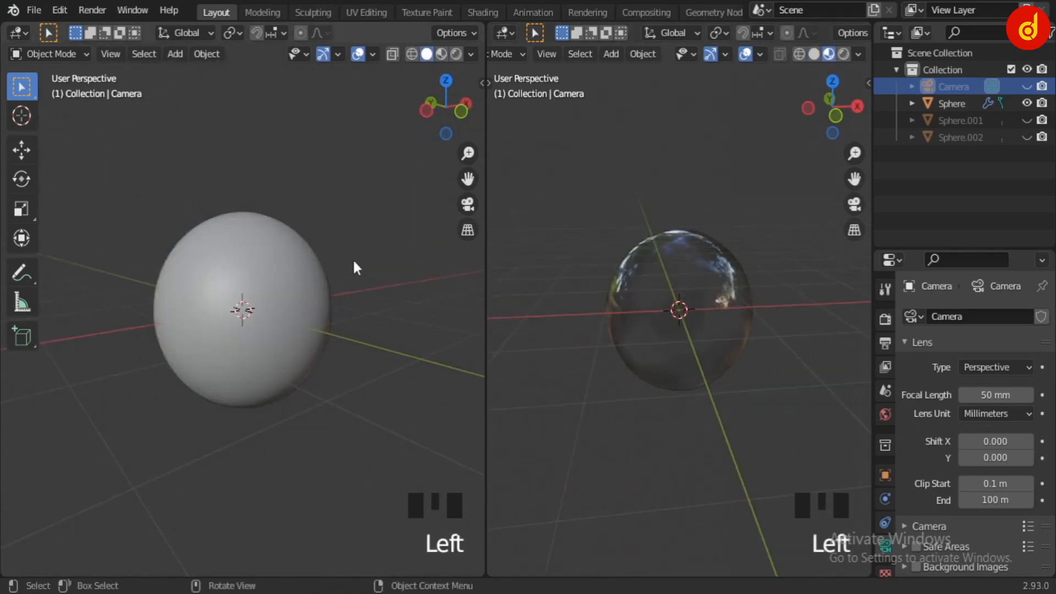
Unhide Sphere.001, Sphere.002 and the Camera in the scene
{"action": "scroll", "coordinate": [352, 264], "scroll_direction": "down", "scroll_amount": 4}
{"action": "scroll", "coordinate": [329, 288], "scroll_direction": "up", "scroll_amount": 3}
{"action": "left_click", "coordinate": [1027, 120]}
{"action": "left_click", "coordinate": [1026, 137]}
{"action": "middle_click_drag", "start_coordinate": [373, 312], "coordinate": [345, 401]}
{"action": "middle_click_drag", "start_coordinate": [550, 396], "coordinate": [727, 329]}
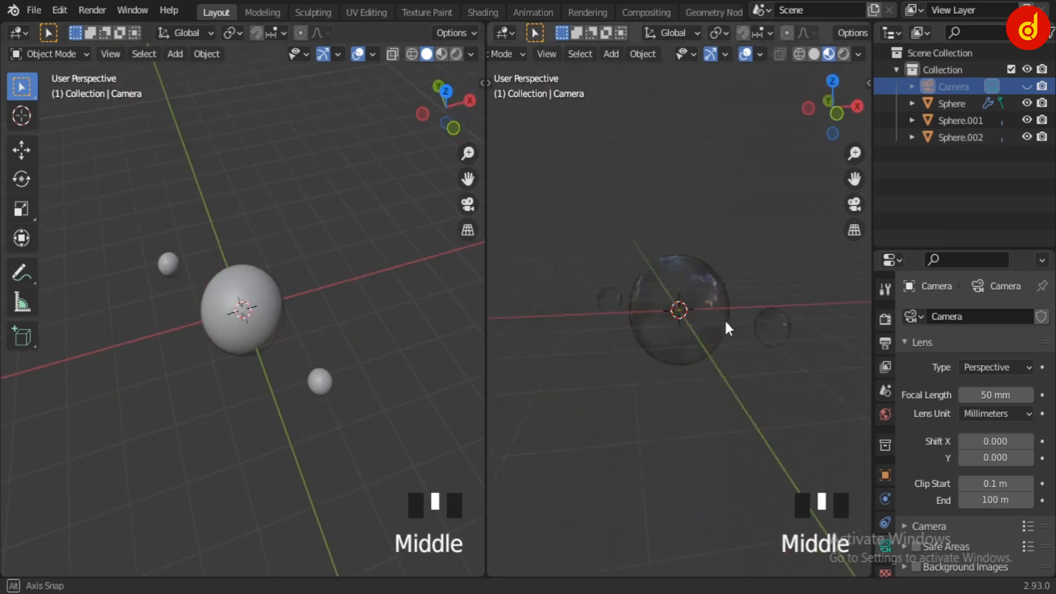
{"action": "left_click", "coordinate": [1027, 86]}
{"action": "scroll", "coordinate": [270, 426], "scroll_direction": "down", "scroll_amount": 3}
{"action": "middle_click_drag", "start_coordinate": [271, 427], "coordinate": [193, 385]}
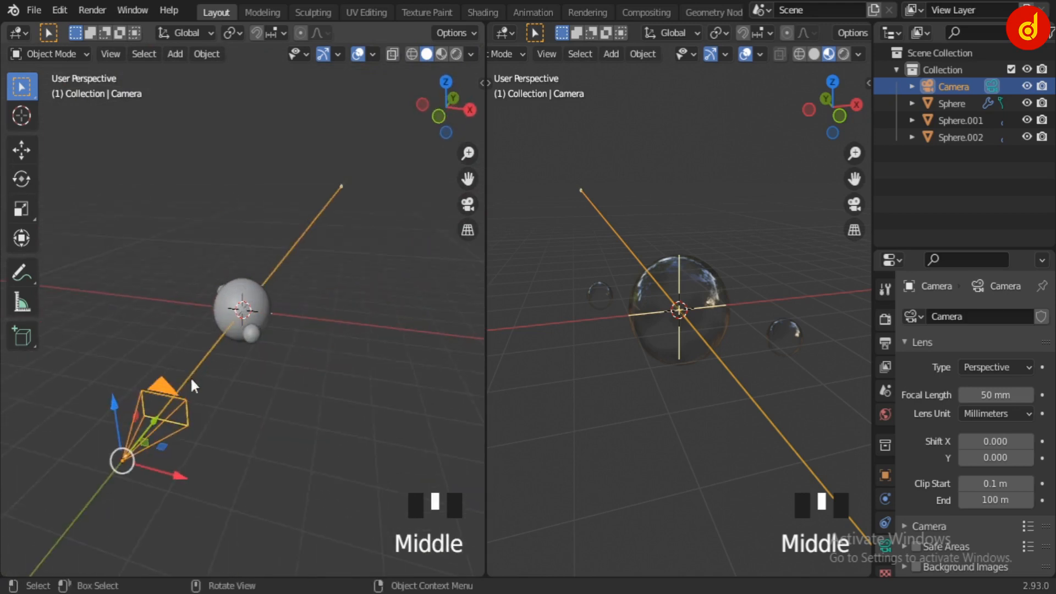
Look through the camera in the Material Preview viewport, fit the camera frame to it and deselect the camera
{"action": "key", "text": "KP_0"}
{"action": "key", "text": "KP_0"}
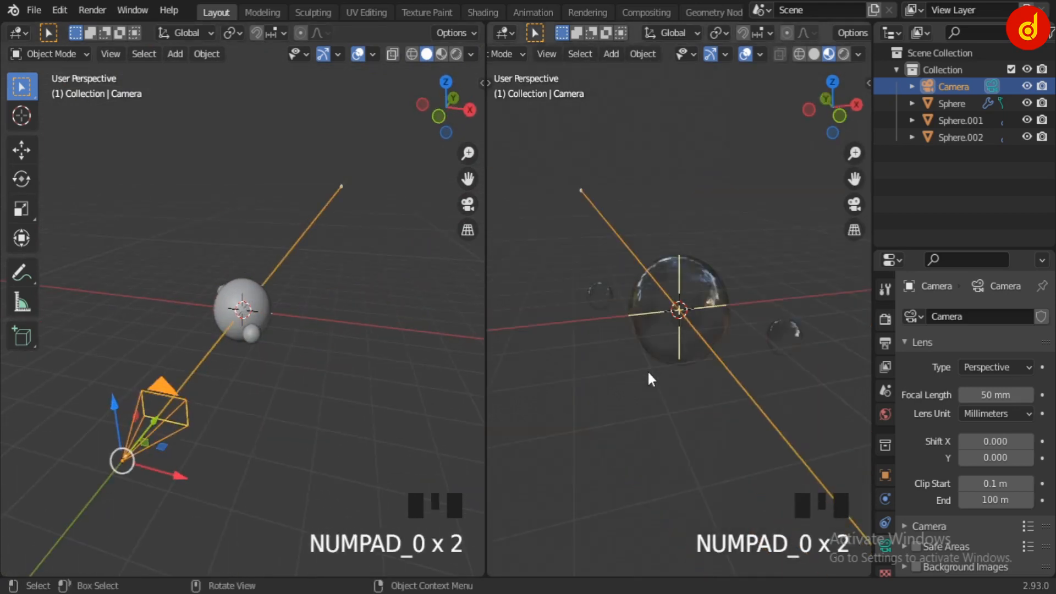
{"action": "key", "text": "KP_0"}
{"action": "scroll", "coordinate": [658, 364], "scroll_direction": "up", "scroll_amount": 2}
{"action": "left_click_drag", "start_coordinate": [854, 153], "coordinate": [854, 140]}
{"action": "left_click", "coordinate": [814, 54]}
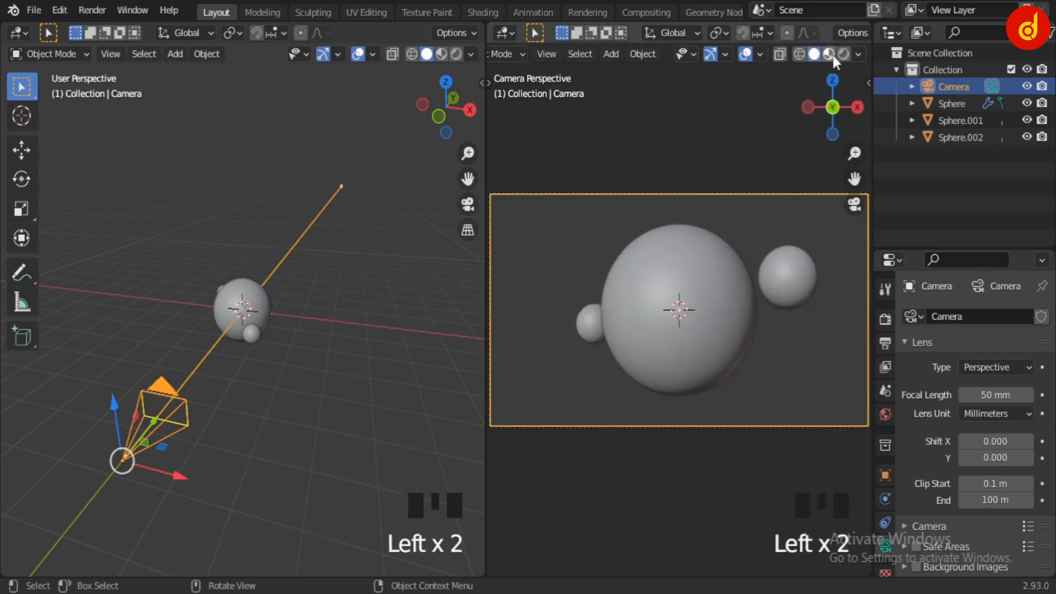
{"action": "left_click", "coordinate": [828, 54]}
{"action": "left_click", "coordinate": [385, 376]}
{"action": "scroll", "coordinate": [333, 408], "scroll_direction": "down", "scroll_amount": 3}
{"action": "middle_click_drag", "start_coordinate": [334, 408], "coordinate": [308, 463]}
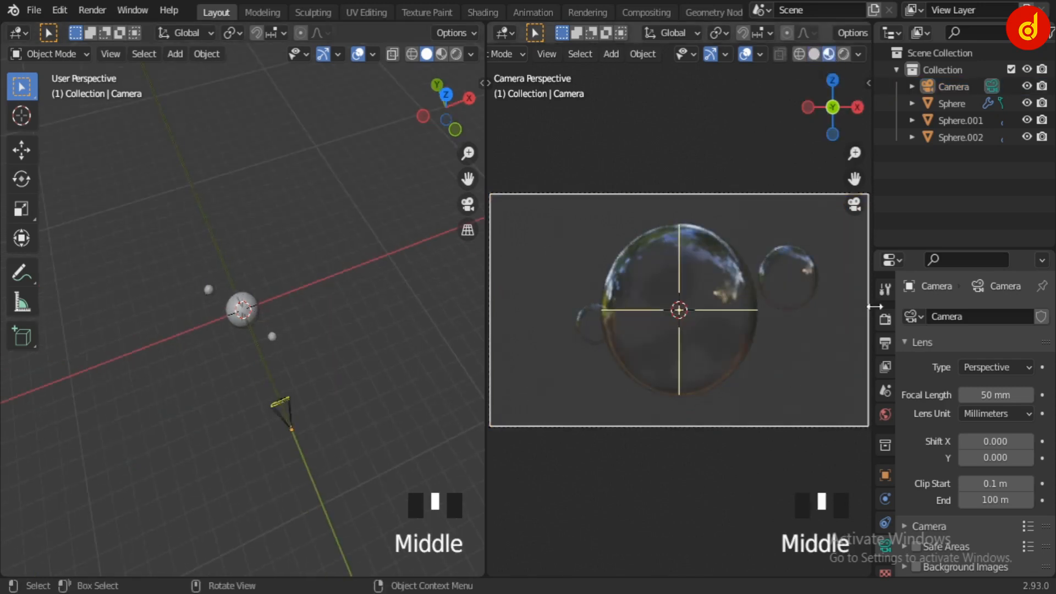
Examine the render sampling and color management settings and the world's HDRI surface settings
{"action": "left_click", "coordinate": [884, 319]}
{"action": "scroll", "coordinate": [940, 434], "scroll_direction": "down", "scroll_amount": 2}
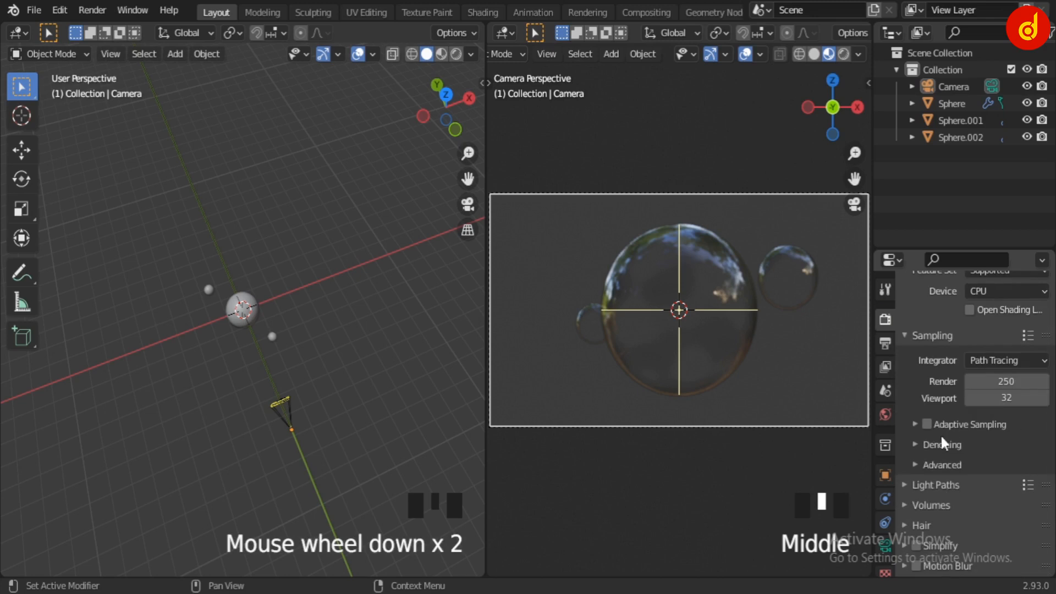
{"action": "scroll", "coordinate": [941, 436], "scroll_direction": "down", "scroll_amount": 18}
{"action": "left_click", "coordinate": [962, 562]}
{"action": "scroll", "coordinate": [964, 541], "scroll_direction": "down", "scroll_amount": 8}
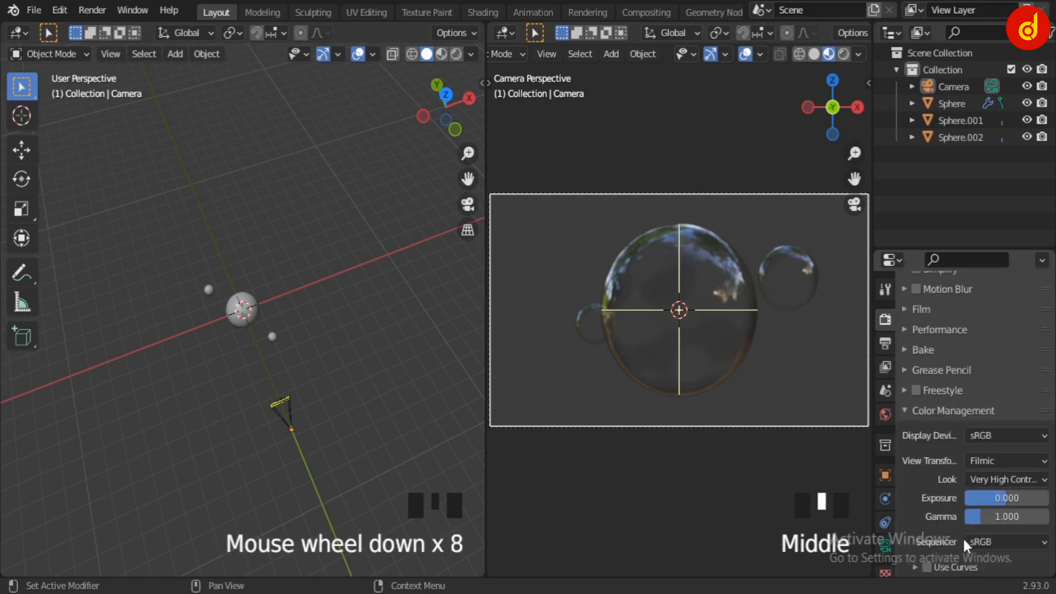
{"action": "scroll", "coordinate": [963, 537], "scroll_direction": "down", "scroll_amount": 5}
{"action": "left_click", "coordinate": [884, 413]}
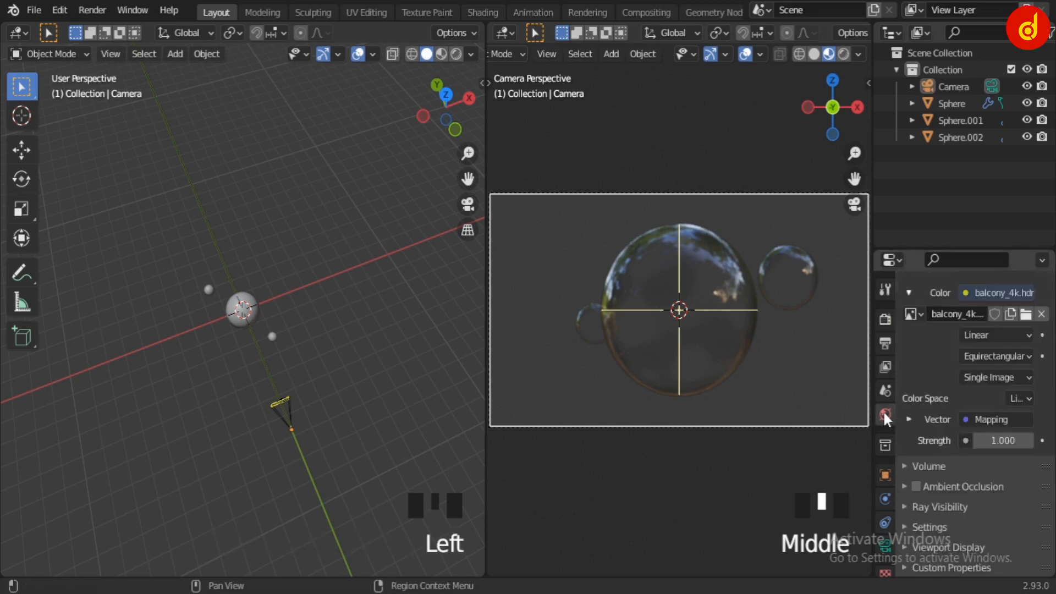
{"action": "scroll", "coordinate": [942, 463], "scroll_direction": "up", "scroll_amount": 1}
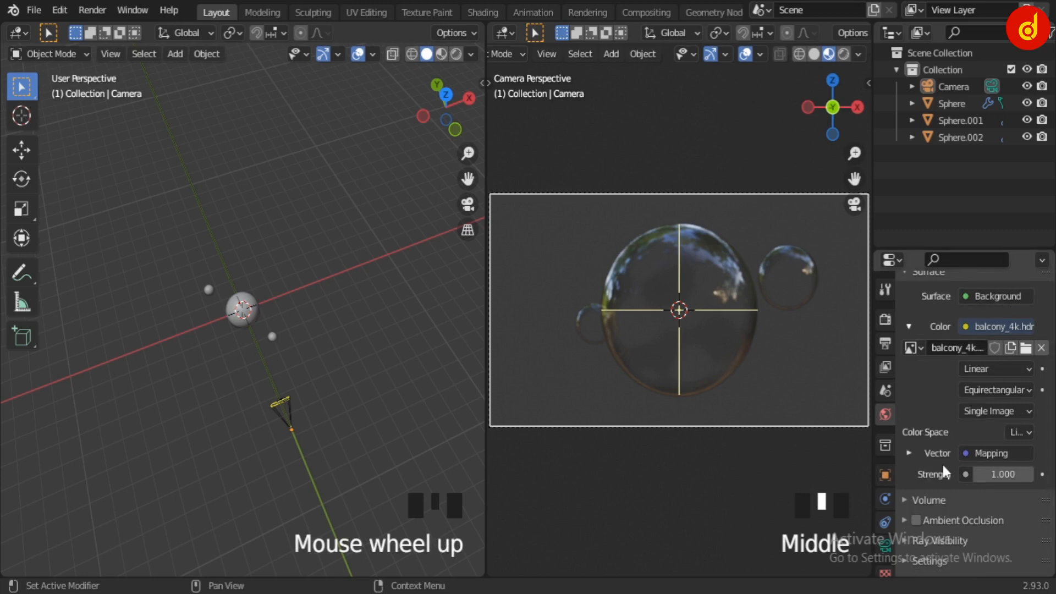
Switch both the camera-view viewport and the perspective viewport to Rendered shading
{"action": "left_click", "coordinate": [843, 55]}
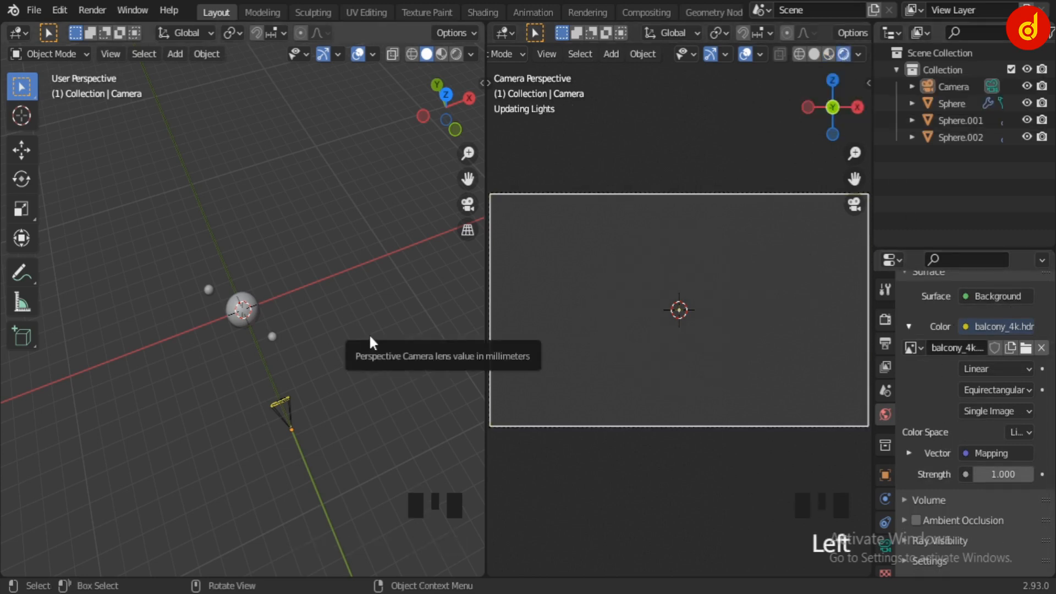
{"action": "mouse_move", "coordinate": [368, 335]}
{"action": "middle_mouse_down"}
{"action": "mouse_move", "coordinate": [306, 305]}
{"action": "mouse_move", "coordinate": [364, 329]}
{"action": "middle_mouse_up"}
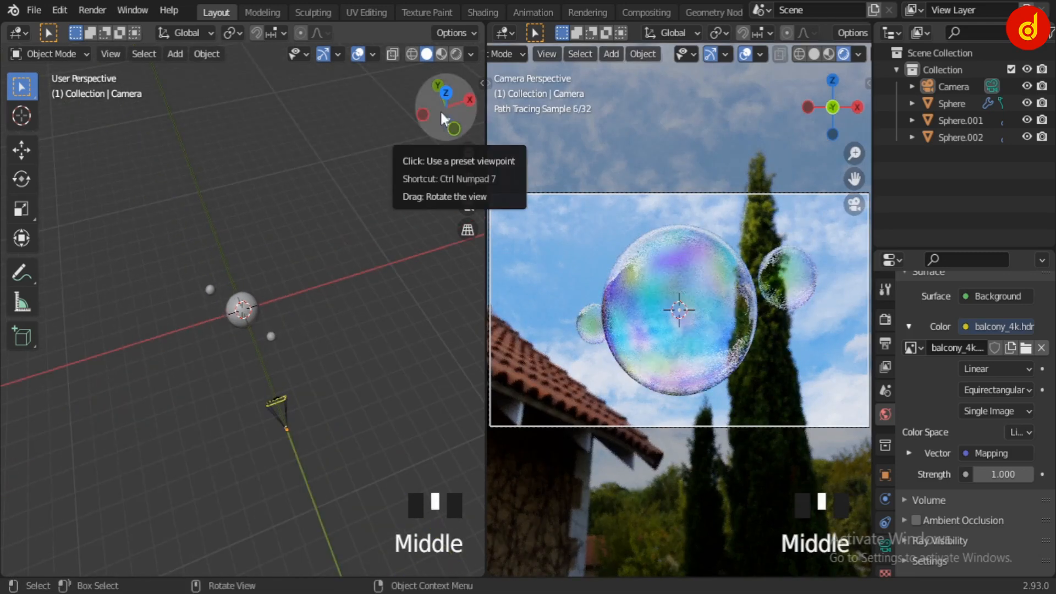
{"action": "left_click", "coordinate": [456, 53]}
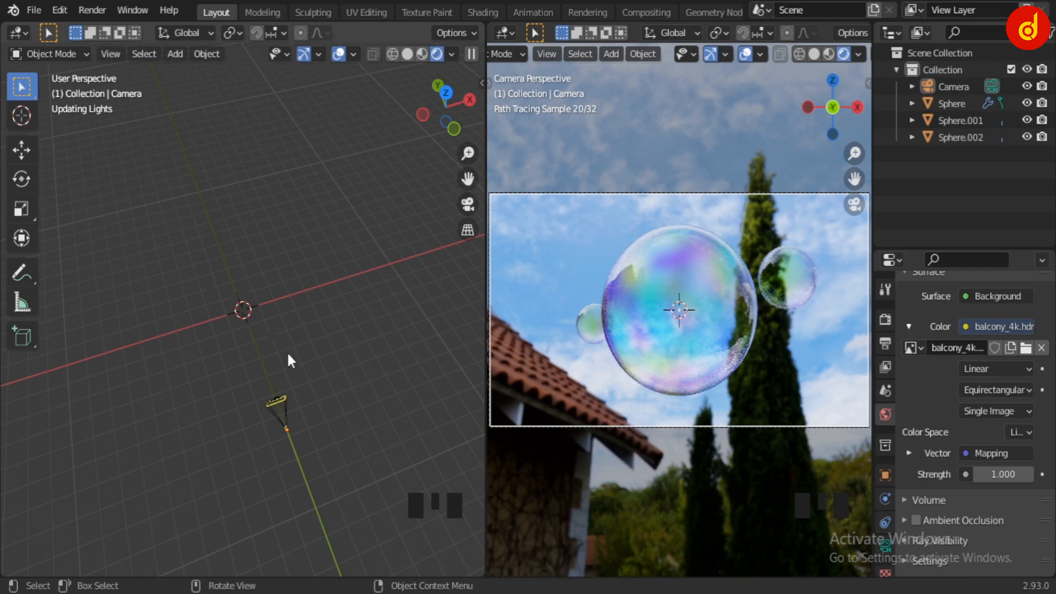
Hide the overlays and gizmos in the perspective viewport and view the rendered bubbles up close from several angles
{"action": "middle_click_drag", "start_coordinate": [288, 354], "coordinate": [317, 307]}
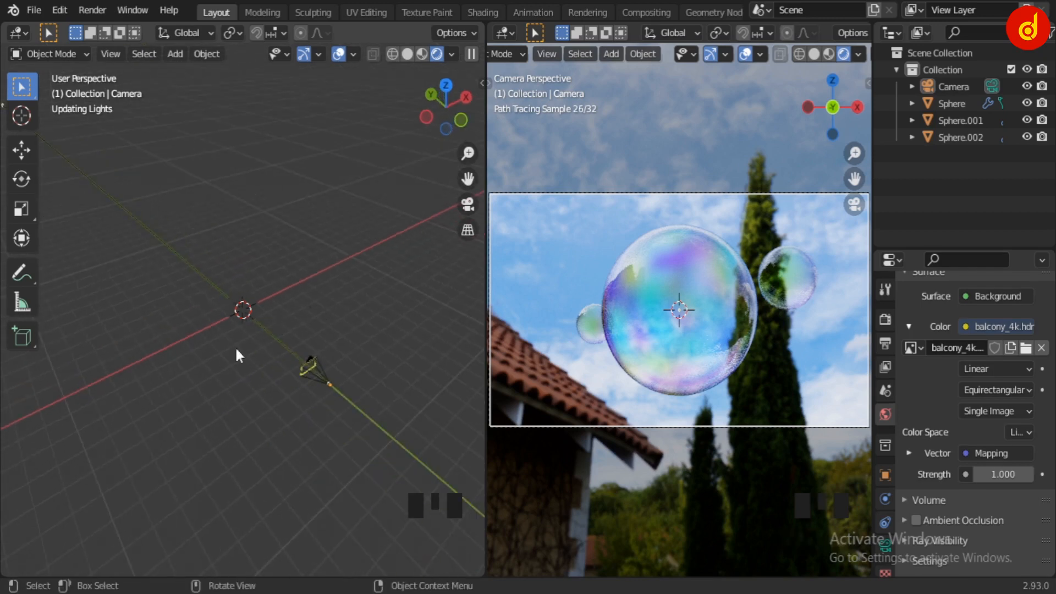
{"action": "middle_click_drag", "start_coordinate": [203, 412], "coordinate": [301, 324]}
{"action": "scroll", "coordinate": [302, 324], "scroll_direction": "down", "scroll_amount": 2}
{"action": "scroll", "coordinate": [246, 338], "scroll_direction": "up", "scroll_amount": 4}
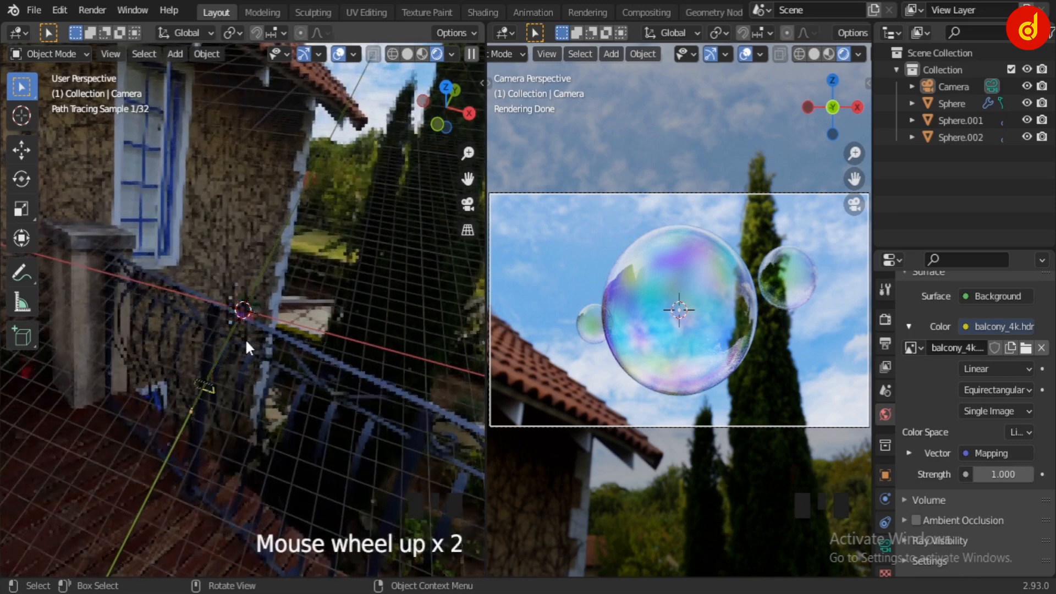
{"action": "left_click", "coordinate": [339, 54]}
{"action": "left_click", "coordinate": [304, 53]}
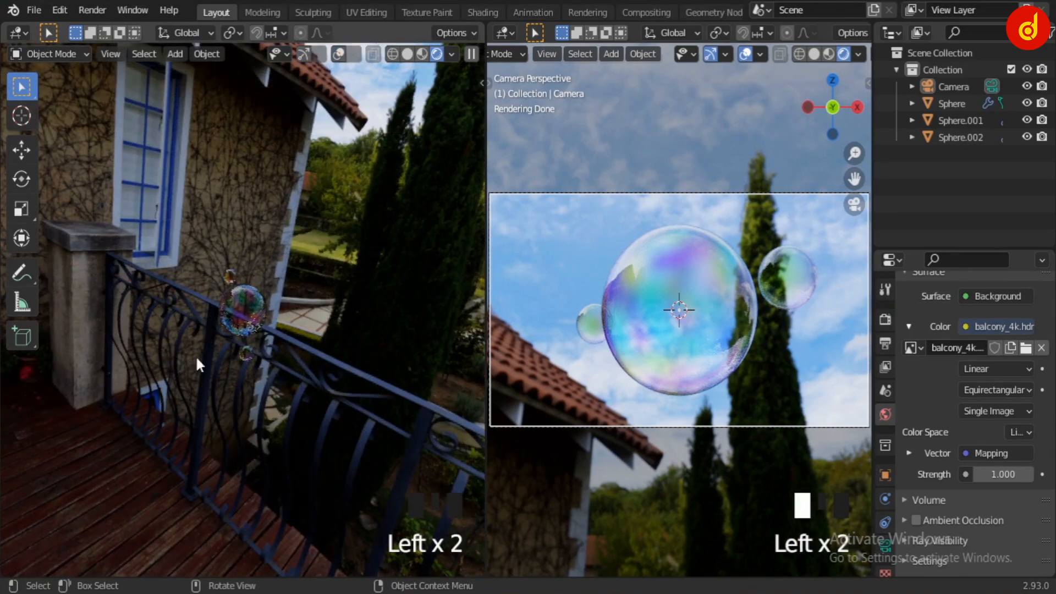
{"action": "middle_click_drag", "start_coordinate": [196, 355], "coordinate": [334, 322]}
{"action": "scroll", "coordinate": [313, 328], "scroll_direction": "up", "scroll_amount": 6}
{"action": "middle_click_drag", "start_coordinate": [387, 367], "coordinate": [178, 402]}
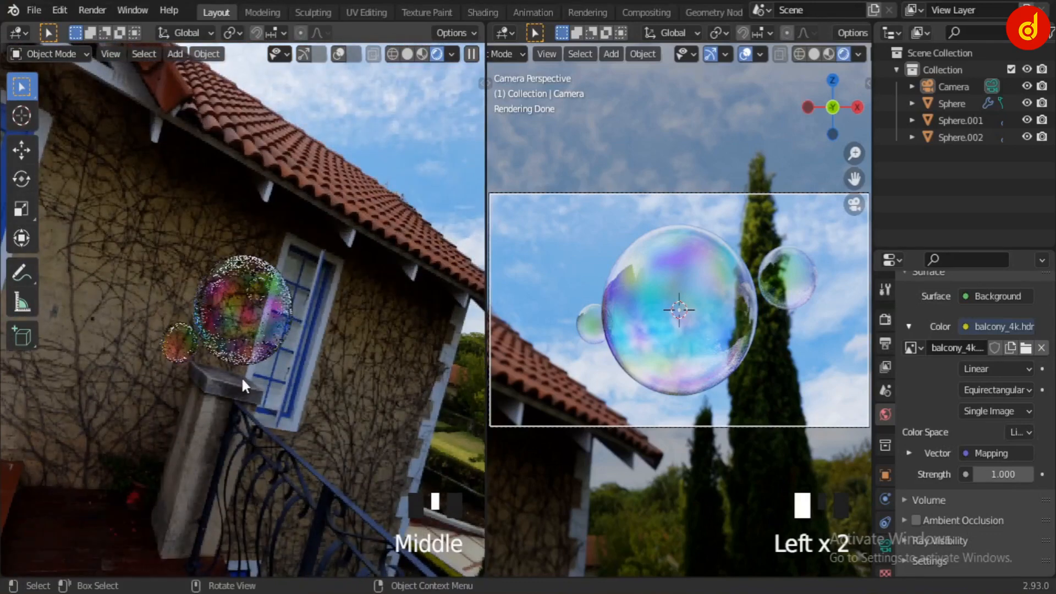
{"action": "scroll", "coordinate": [219, 393], "scroll_direction": "up", "scroll_amount": 3}
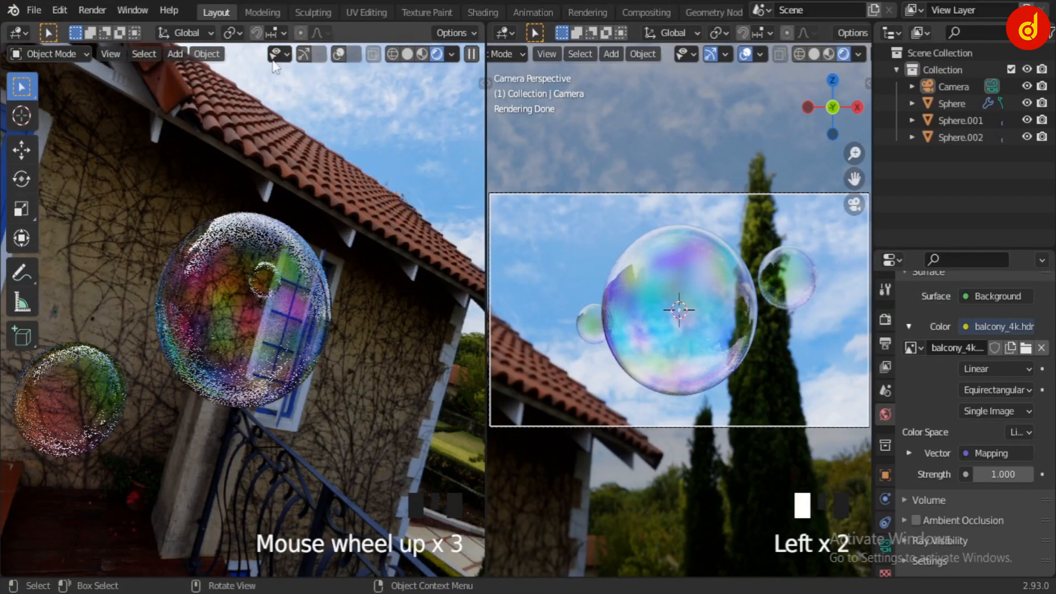
Switch to the Modeling workspace and set its viewport to Rendered shading
{"action": "left_click", "coordinate": [271, 10]}
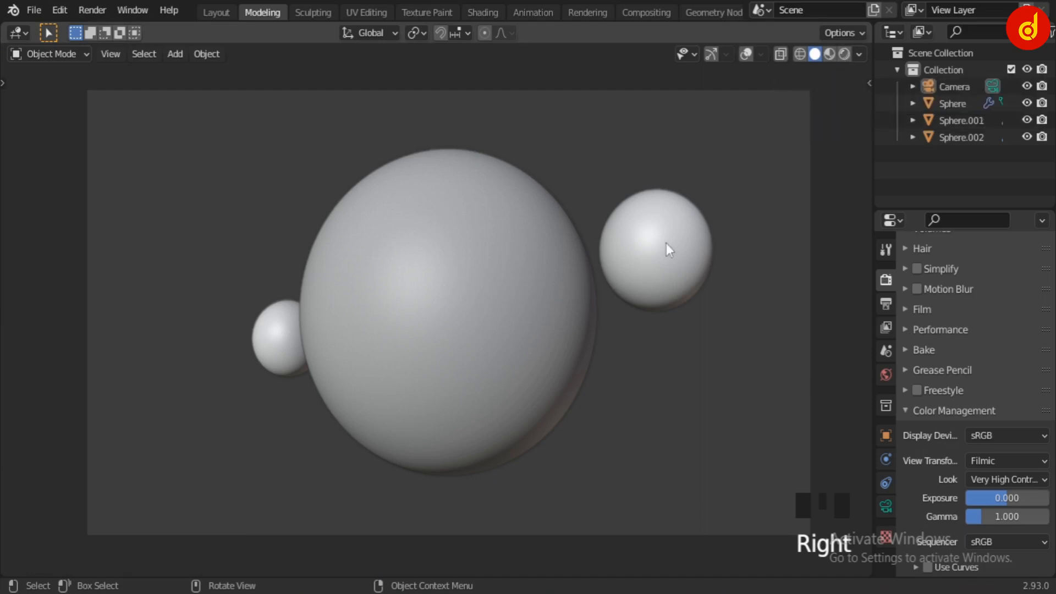
{"action": "middle_click_drag", "start_coordinate": [666, 243], "coordinate": [674, 237]}
{"action": "left_click", "coordinate": [843, 54]}
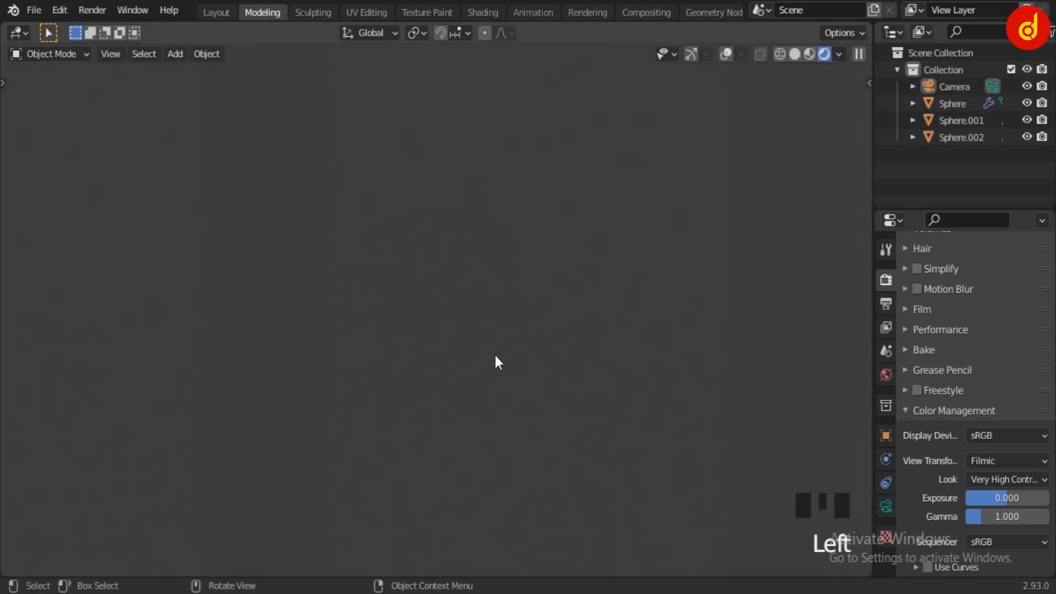
Inspect the rendered bubbles from several angles against the HDRI surroundings and return to the camera view
{"action": "scroll", "coordinate": [547, 286], "scroll_direction": "down", "scroll_amount": 4}
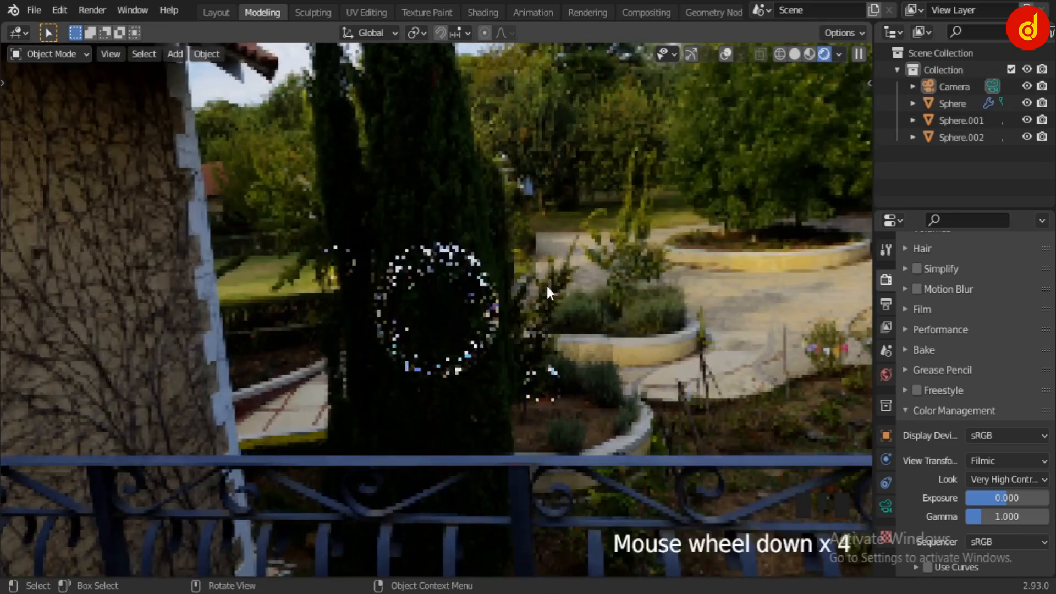
{"action": "middle_click_drag", "start_coordinate": [546, 286], "coordinate": [598, 285]}
{"action": "scroll", "coordinate": [589, 280], "scroll_direction": "up", "scroll_amount": 5}
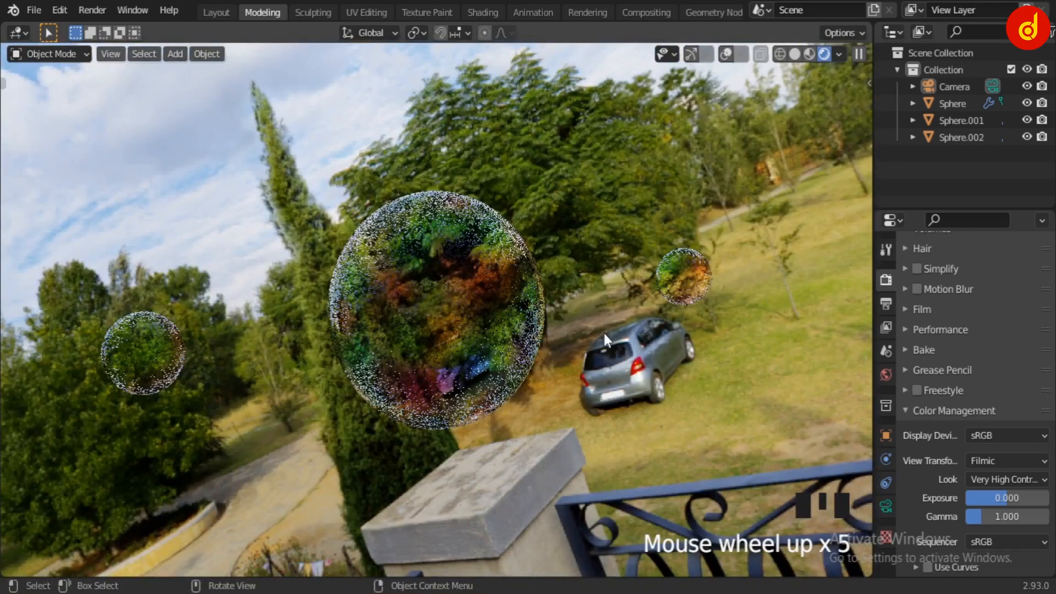
{"action": "middle_click_drag", "start_coordinate": [611, 368], "coordinate": [429, 420]}
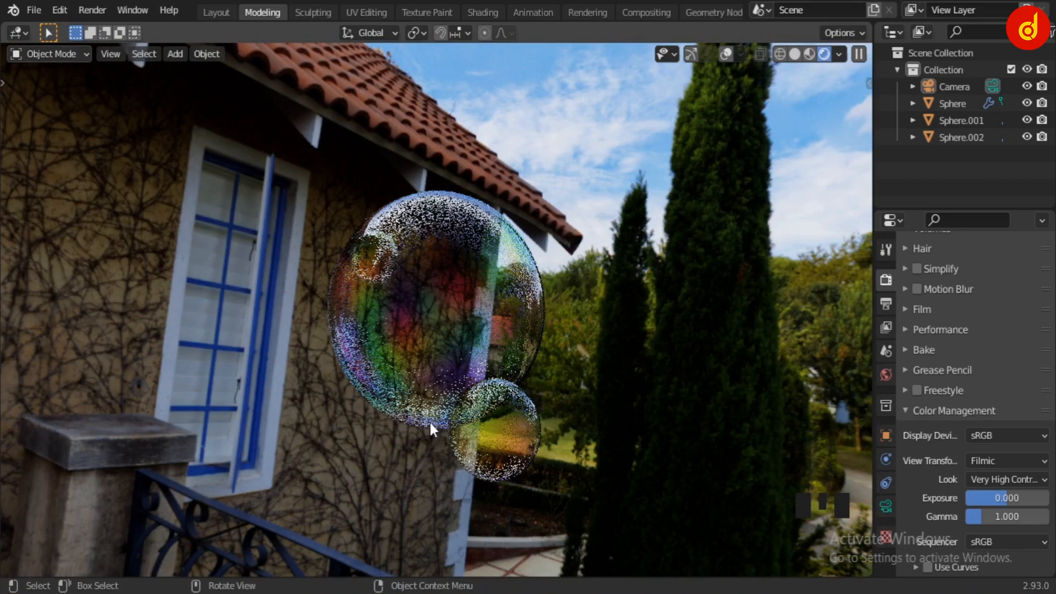
{"action": "key", "text": "KP_0"}
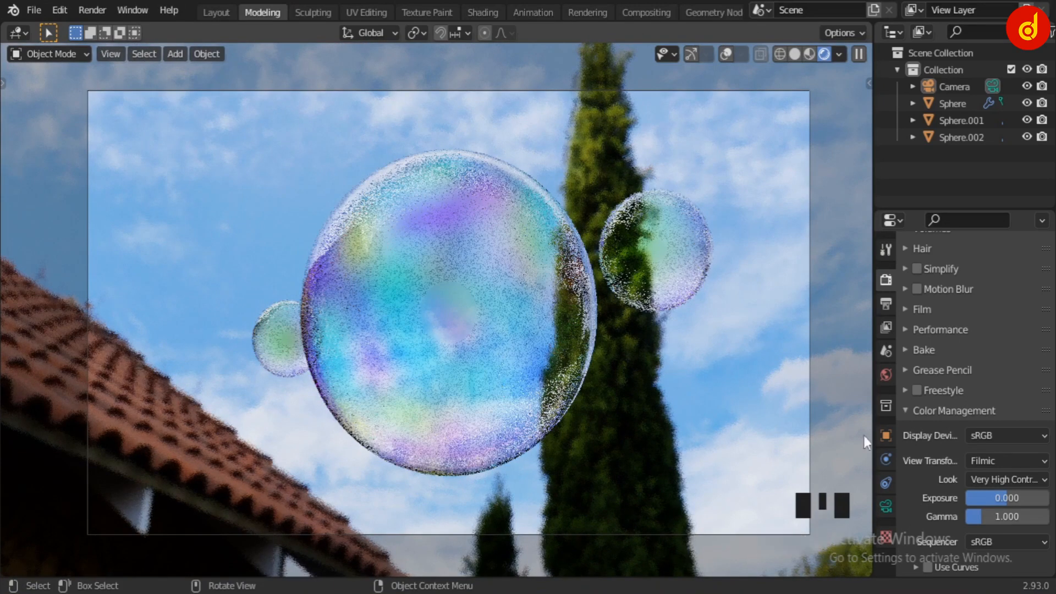
Compare the color management Look None with Very High Contrast, ending on Very High Contrast
{"action": "left_click", "coordinate": [998, 479]}
{"action": "left_click", "coordinate": [1000, 462]}
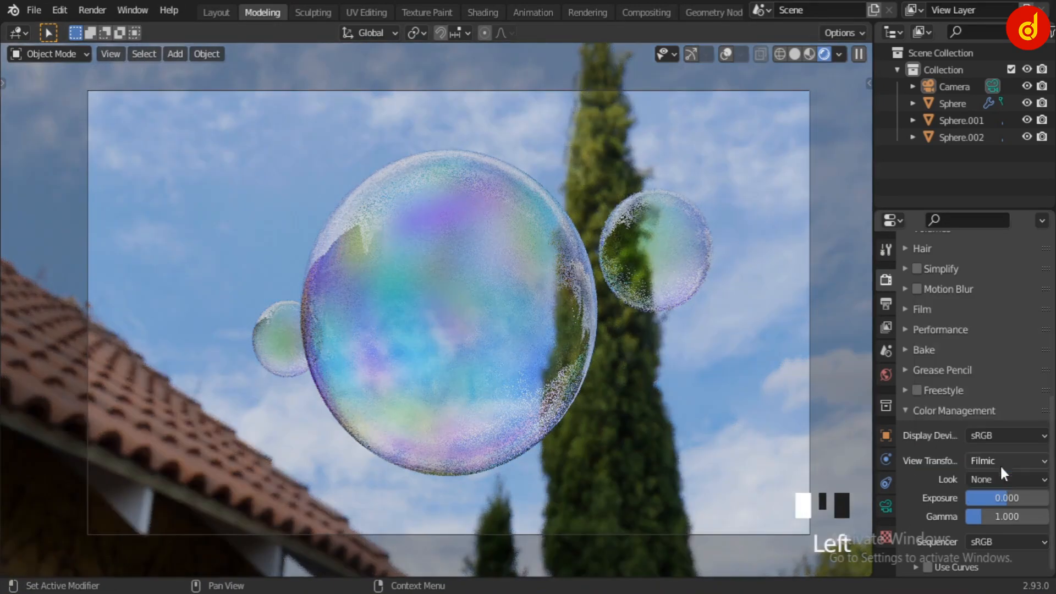
{"action": "left_click", "coordinate": [1003, 479]}
{"action": "left_click", "coordinate": [1009, 441]}
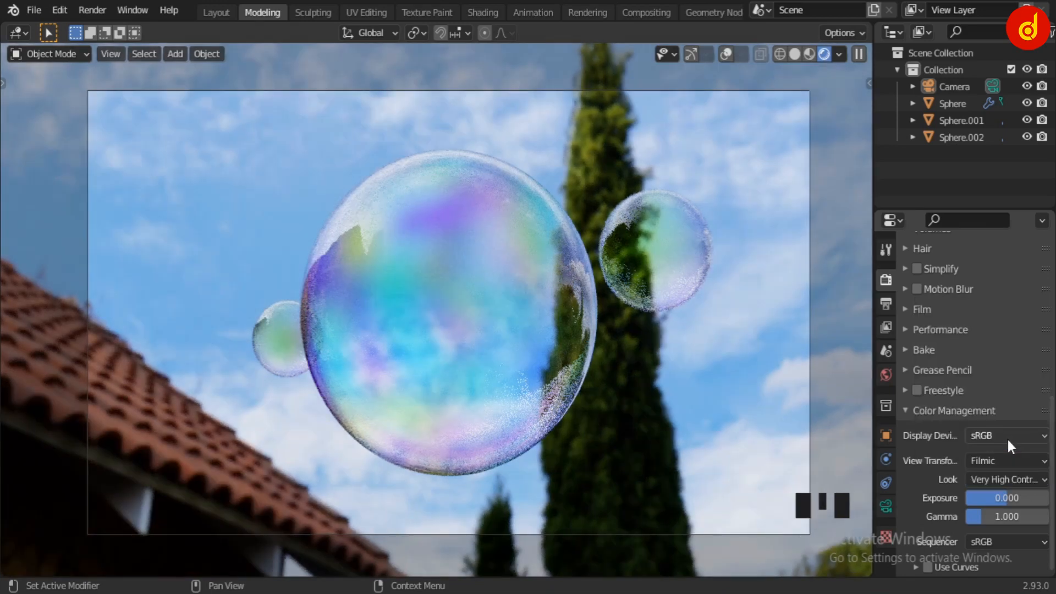
Select the Camera and bring up its Depth of Field settings
{"action": "scroll", "coordinate": [935, 434], "scroll_direction": "up", "scroll_amount": 6}
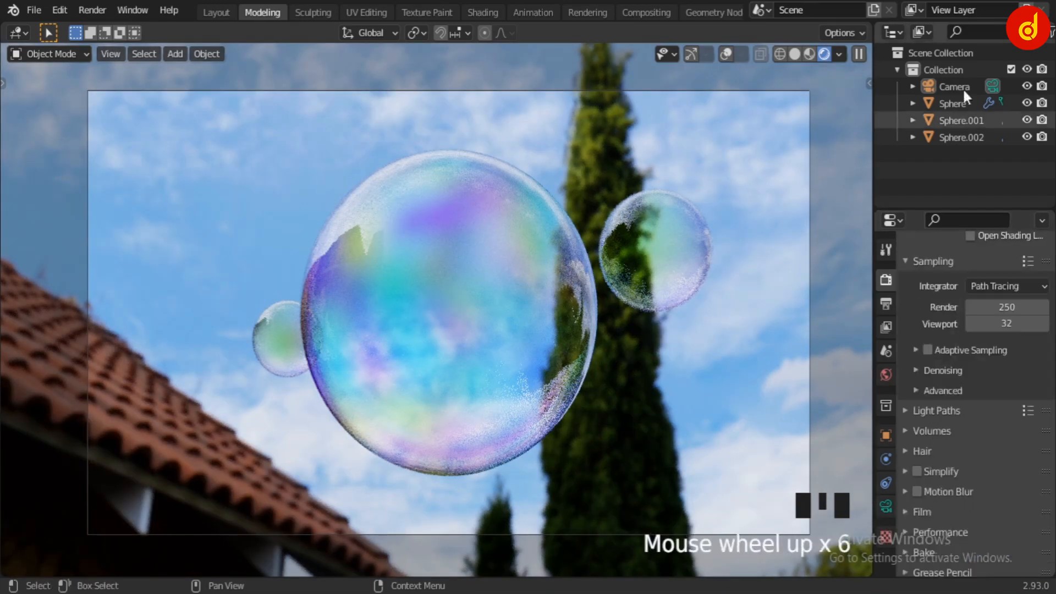
{"action": "left_click", "coordinate": [954, 88]}
{"action": "left_click", "coordinate": [885, 506]}
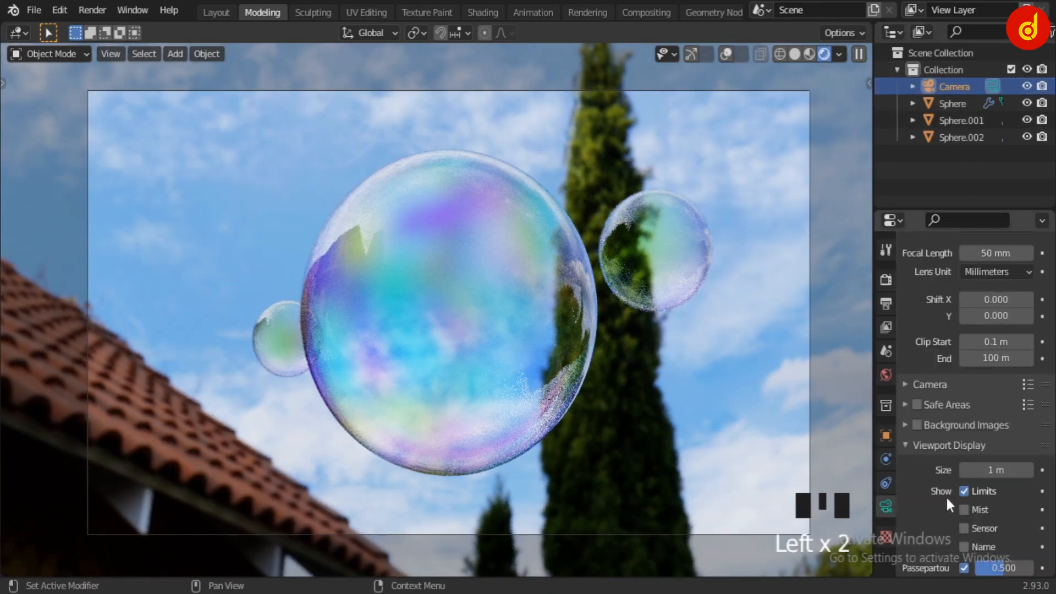
{"action": "scroll", "coordinate": [945, 495], "scroll_direction": "down", "scroll_amount": 5}
{"action": "scroll", "coordinate": [946, 493], "scroll_direction": "down", "scroll_amount": 1}
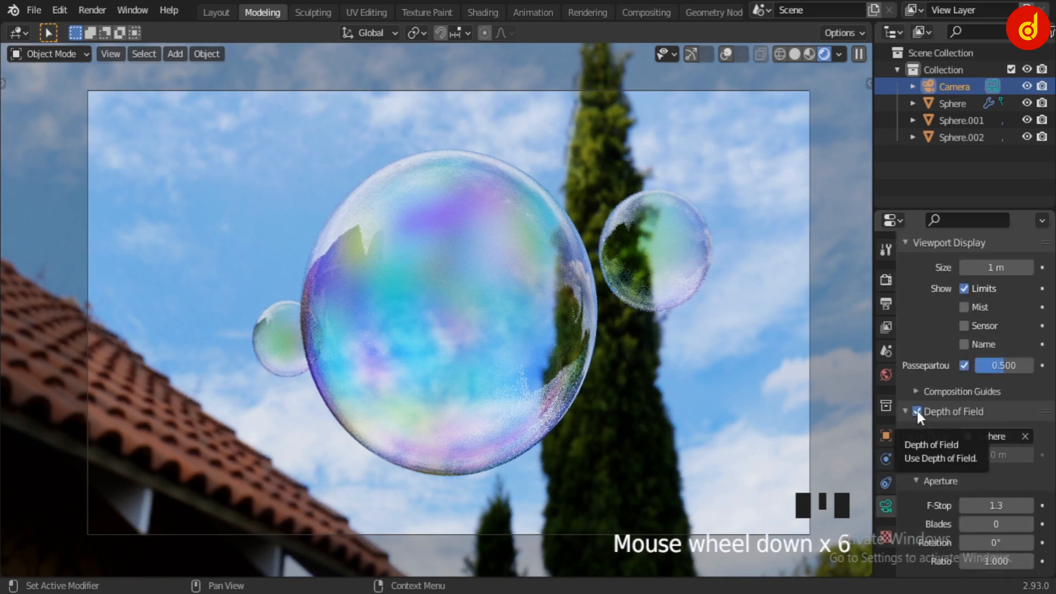
Toggle the camera's Depth of Field off and on to compare the background blur on the roof, leaving it enabled
{"action": "left_click", "coordinate": [916, 412]}
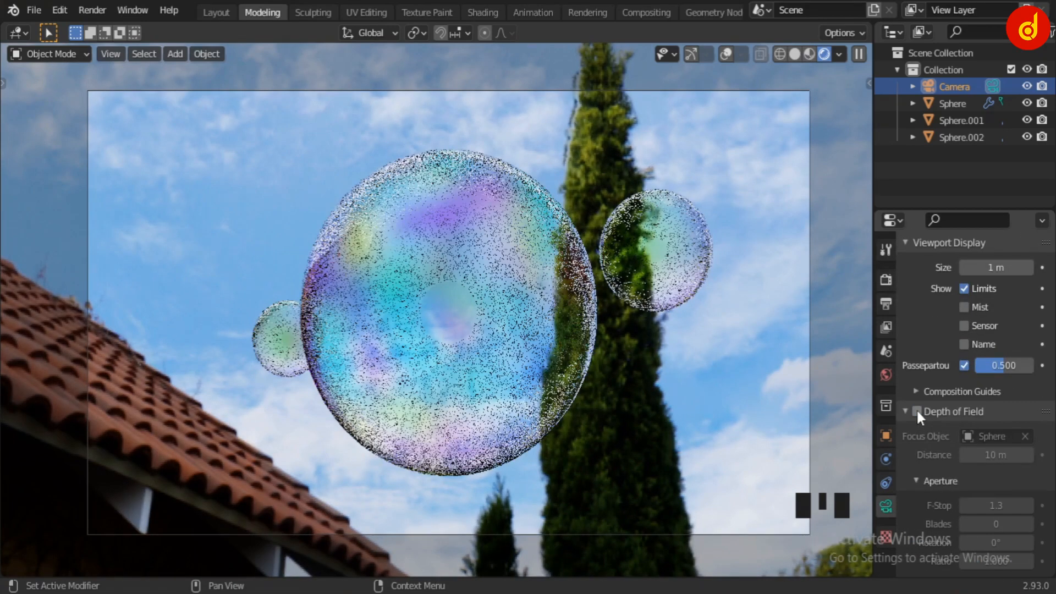
{"action": "left_click", "coordinate": [916, 411]}
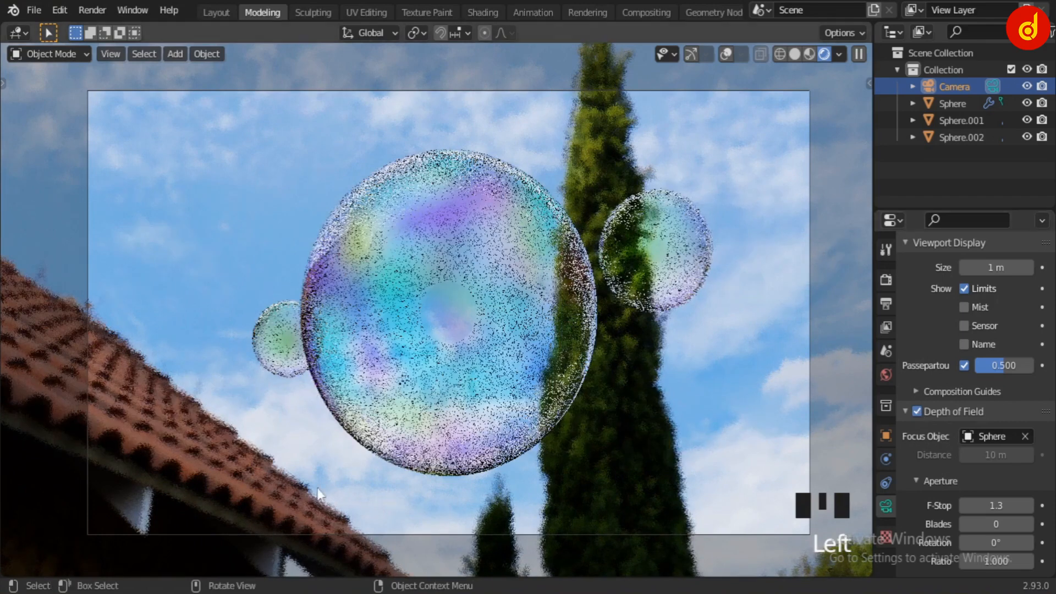
{"action": "middle_click_drag", "start_coordinate": [277, 468], "coordinate": [569, 254], "text": "shift"}
{"action": "scroll", "coordinate": [344, 406], "scroll_direction": "up", "scroll_amount": 5}
{"action": "left_click", "coordinate": [916, 412]}
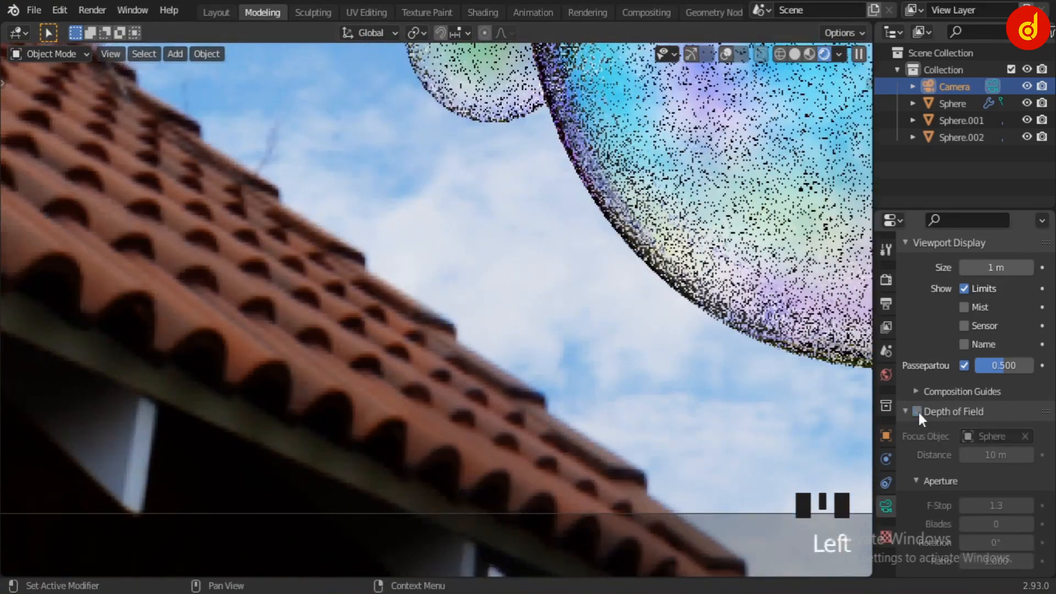
{"action": "double_click", "coordinate": [917, 411]}
{"action": "left_click", "coordinate": [916, 412]}
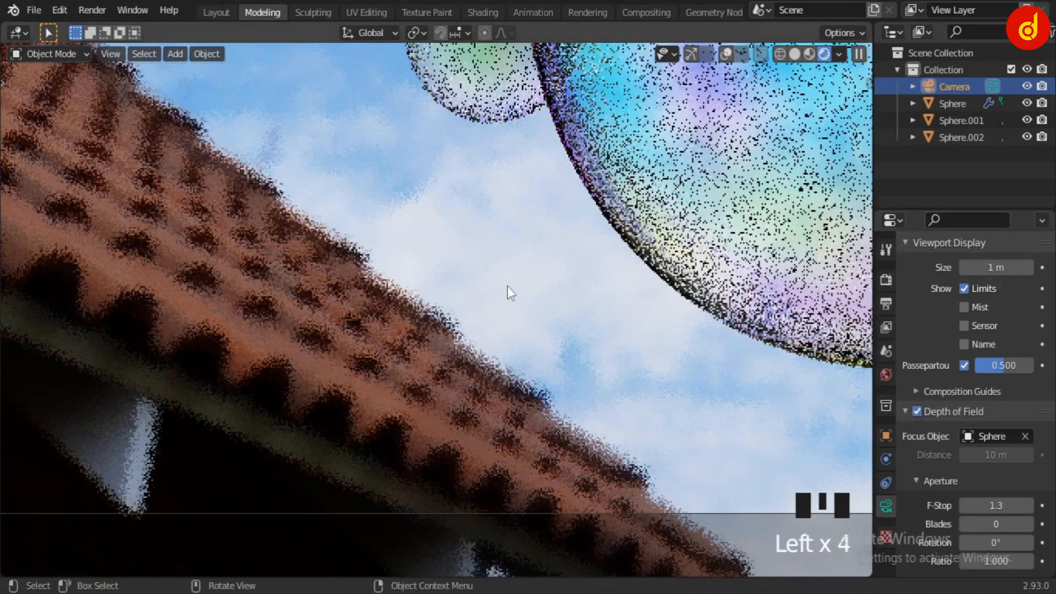
{"action": "scroll", "coordinate": [550, 275], "scroll_direction": "down", "scroll_amount": 6}
{"action": "middle_click_drag", "start_coordinate": [554, 272], "coordinate": [514, 371], "text": "shift"}
{"action": "scroll", "coordinate": [543, 365], "scroll_direction": "up", "scroll_amount": 1}
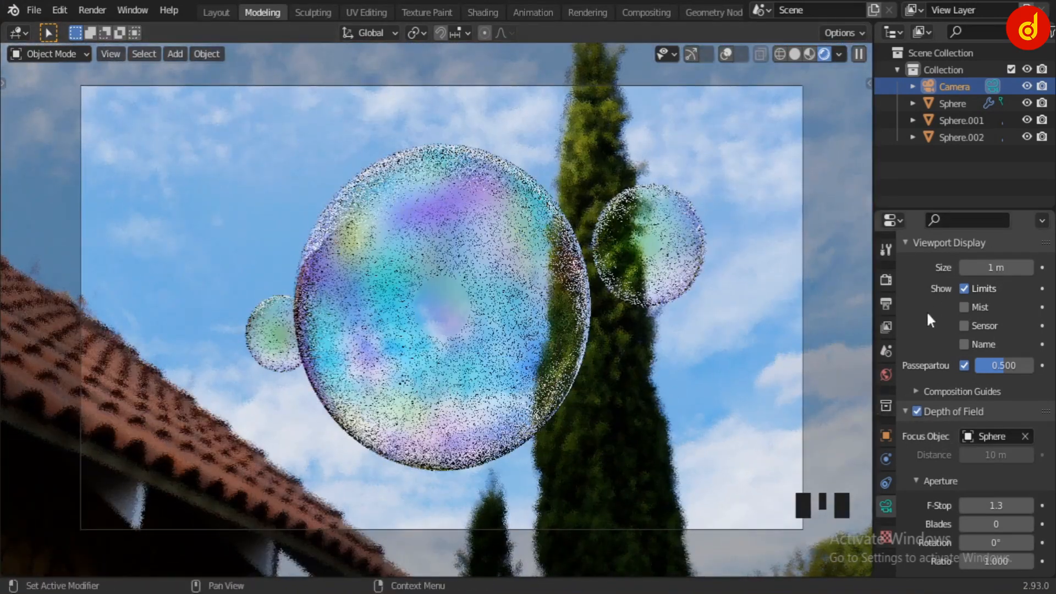